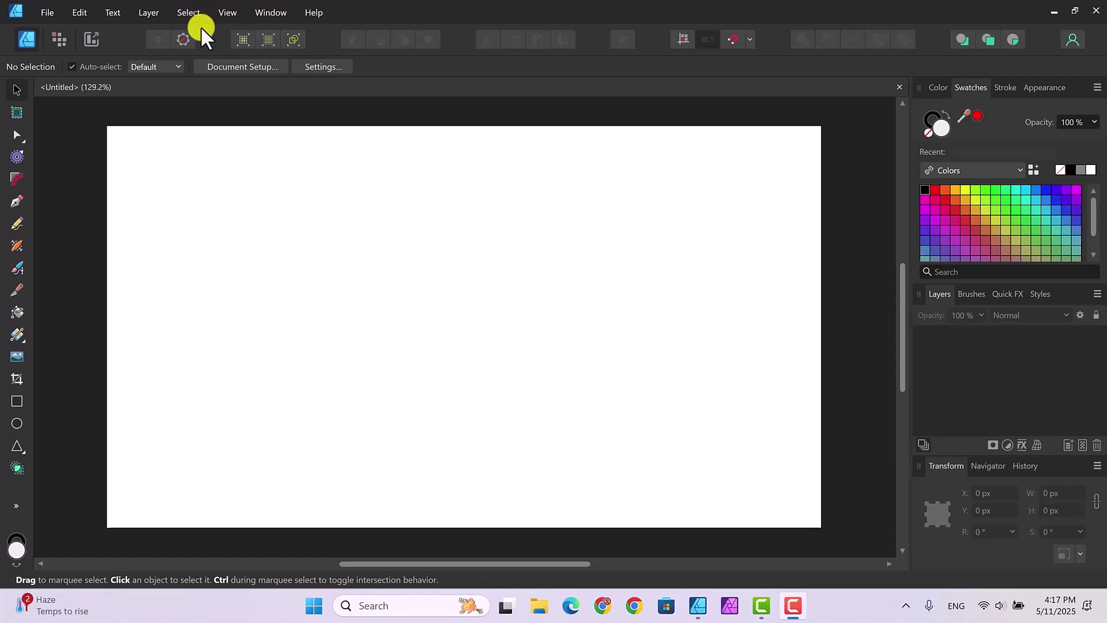
Step: Draw a horizontal rectangle about 293 × 136 px in the upper-left part of the page and fill it with brown 99664A
{"action": "left_click", "coordinate": [17, 401]}
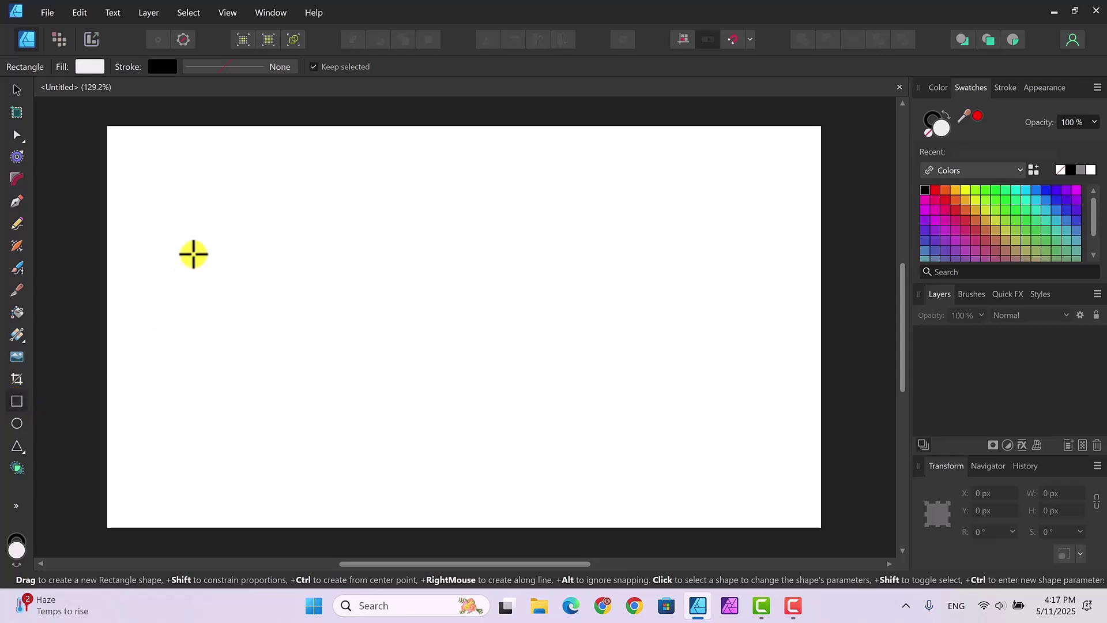
{"action": "left_click_drag", "start_coordinate": [182, 263], "coordinate": [290, 313]}
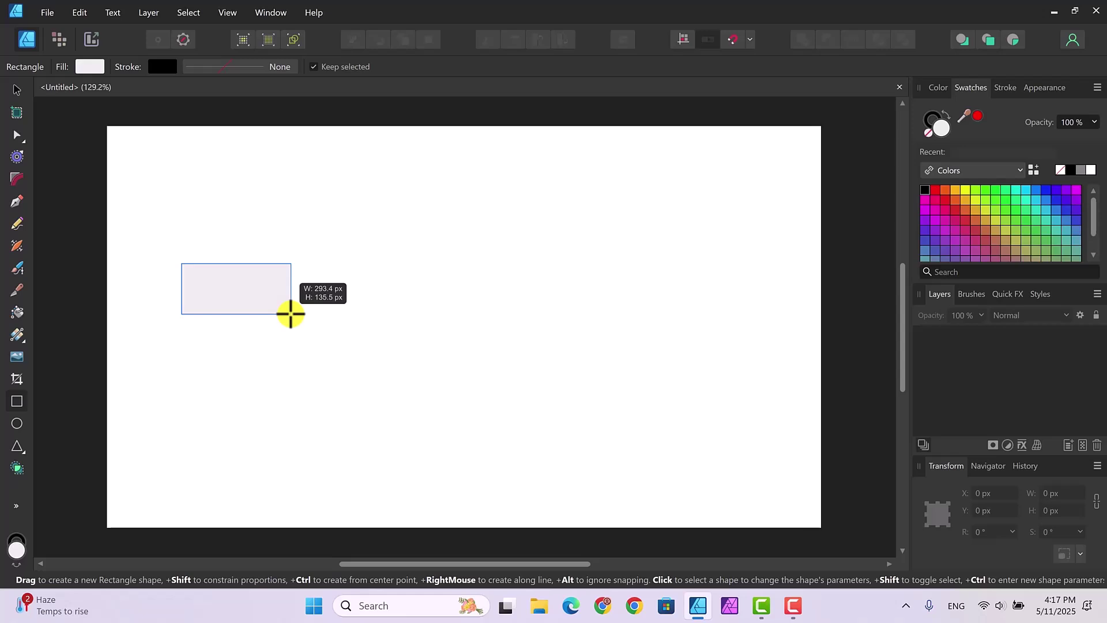
{"action": "left_click_drag", "start_coordinate": [290, 314], "coordinate": [290, 314]}
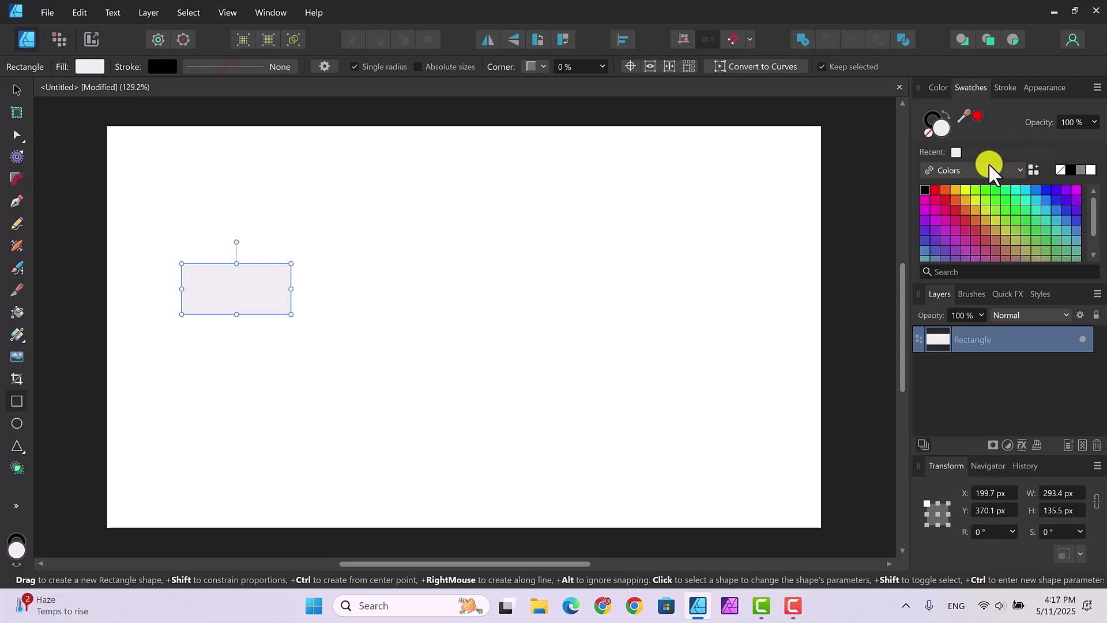
{"action": "left_click", "coordinate": [1005, 254]}
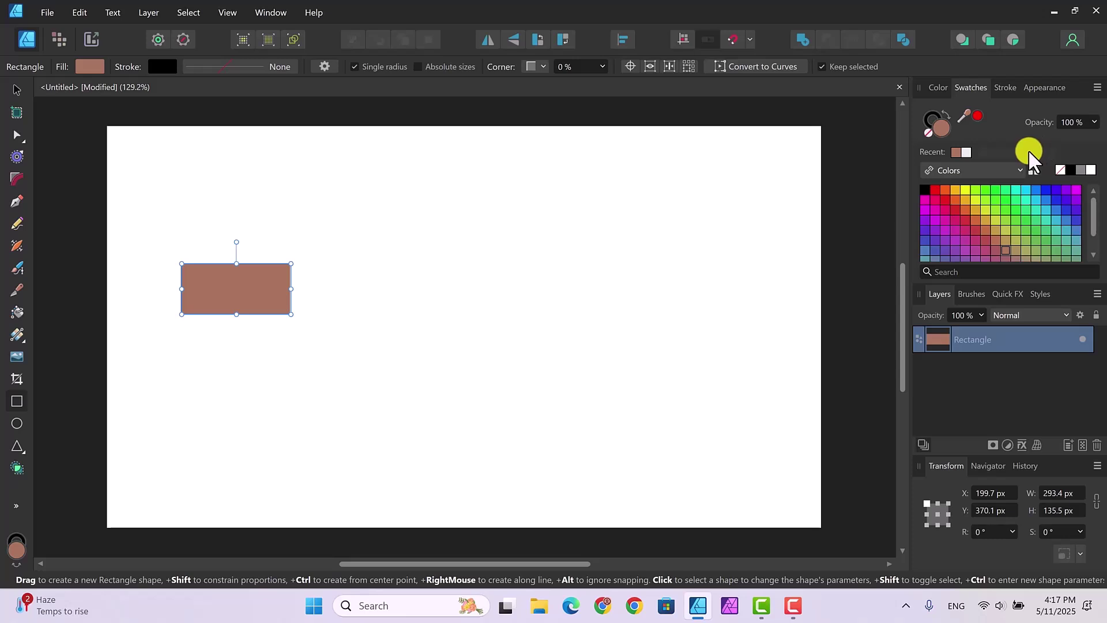
{"action": "left_click", "coordinate": [937, 87]}
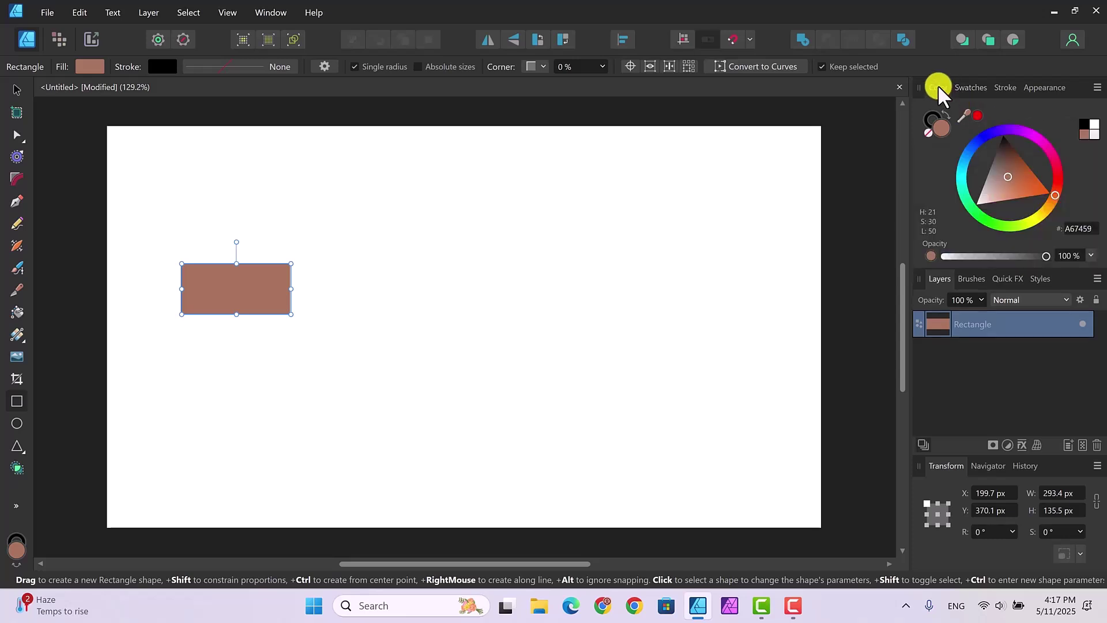
{"action": "mouse_move", "coordinate": [1006, 171]}
{"action": "left_mouse_down"}
{"action": "mouse_move", "coordinate": [1008, 161]}
{"action": "mouse_move", "coordinate": [1010, 172]}
{"action": "left_mouse_up"}
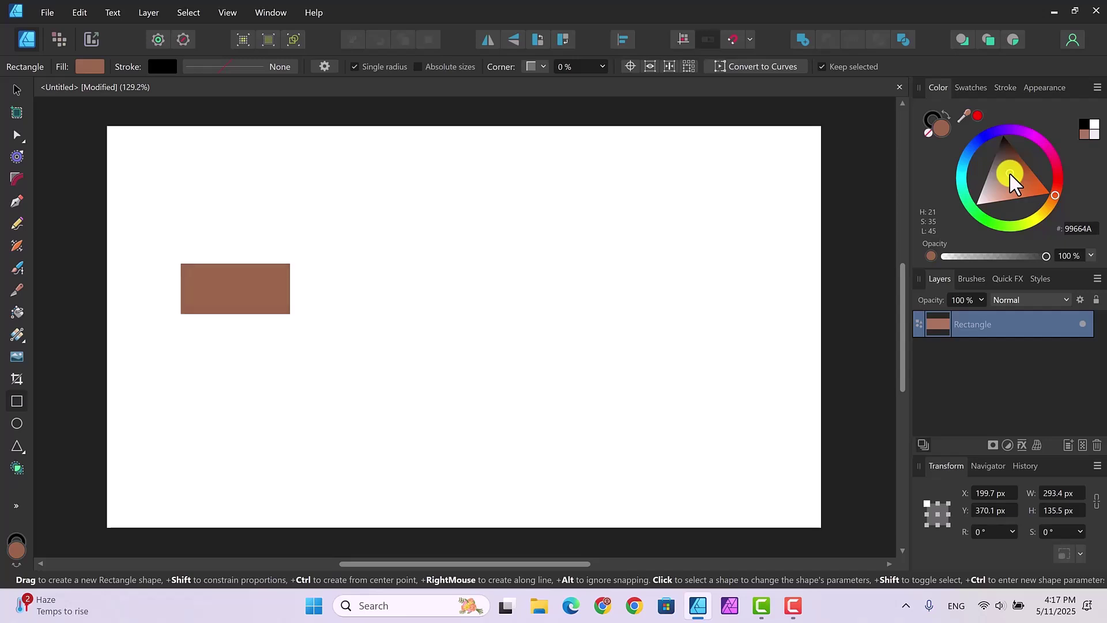
{"action": "left_click_drag", "start_coordinate": [1010, 172], "coordinate": [1009, 172]}
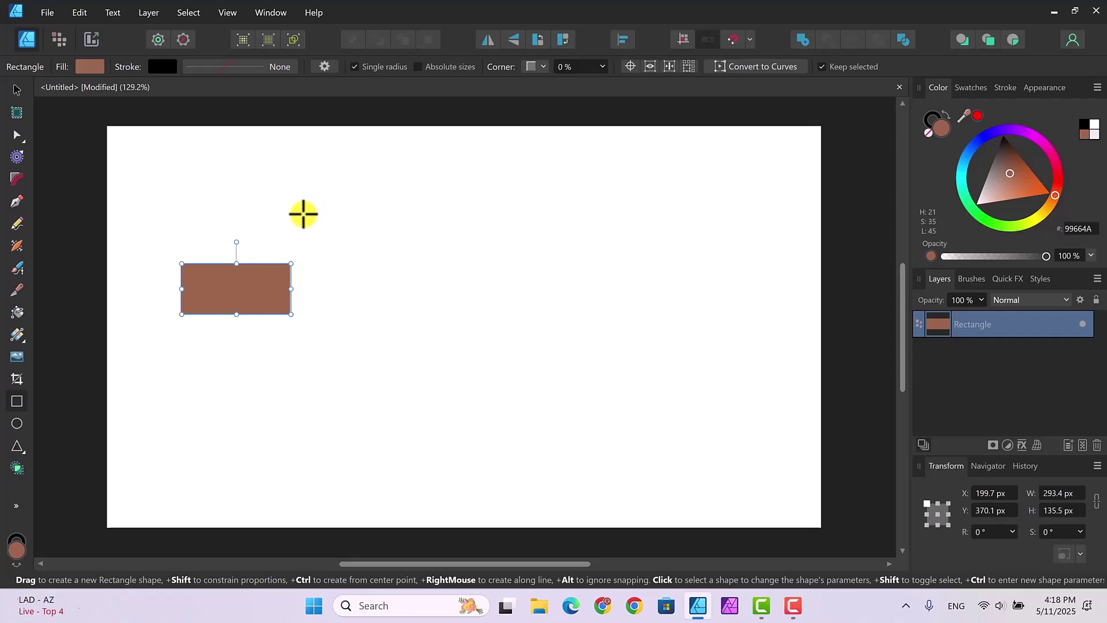
Step: Draw an upright rectangle about 151 × 266 px just right of the brown one and fill it with light pinkish brown D4AA94
{"action": "left_click_drag", "start_coordinate": [303, 215], "coordinate": [360, 313]}
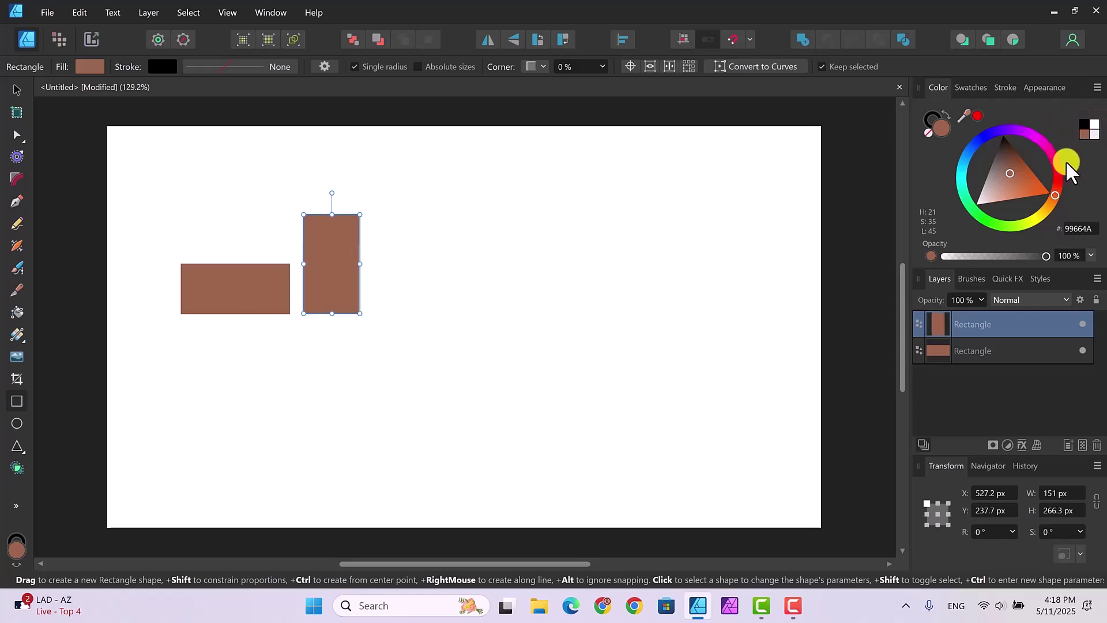
{"action": "left_click", "coordinate": [971, 90]}
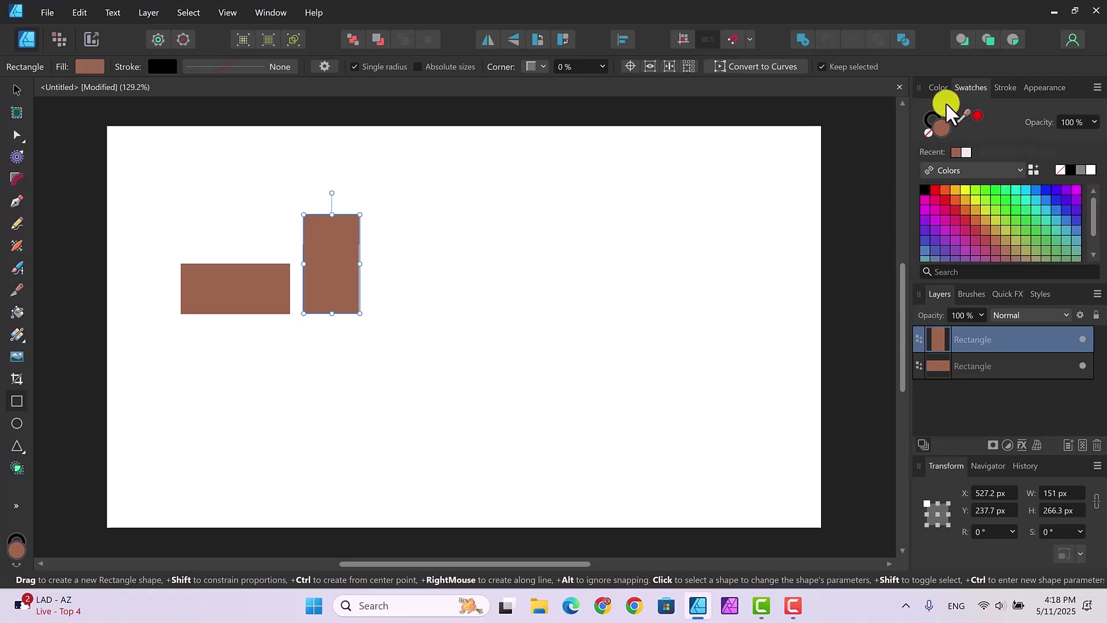
{"action": "left_click", "coordinate": [937, 88]}
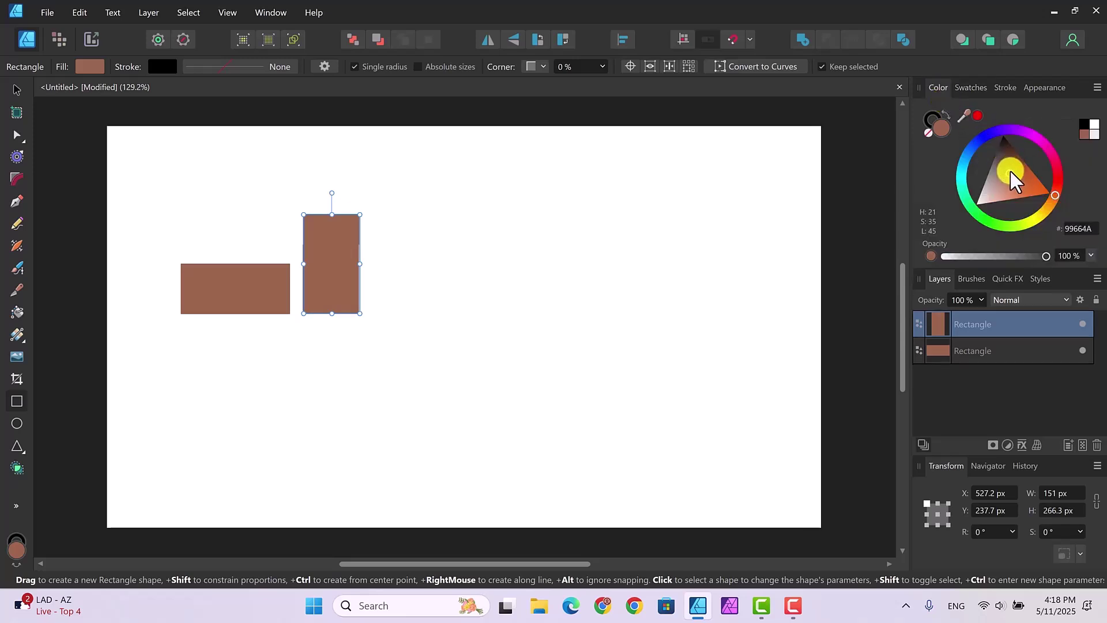
{"action": "left_click_drag", "start_coordinate": [1009, 170], "coordinate": [999, 189]}
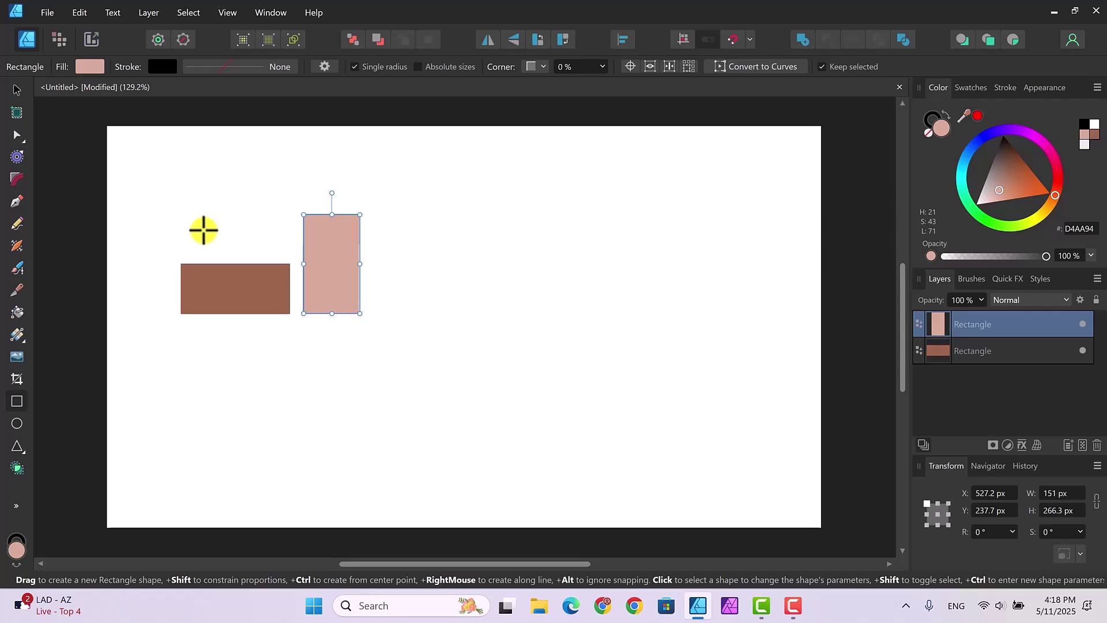
Step: Draw a red rectangle about 60 × 75 px above the brown block and a near-white one about 56 × 71 px inside the upright block
{"action": "left_click_drag", "start_coordinate": [204, 230], "coordinate": [226, 259]}
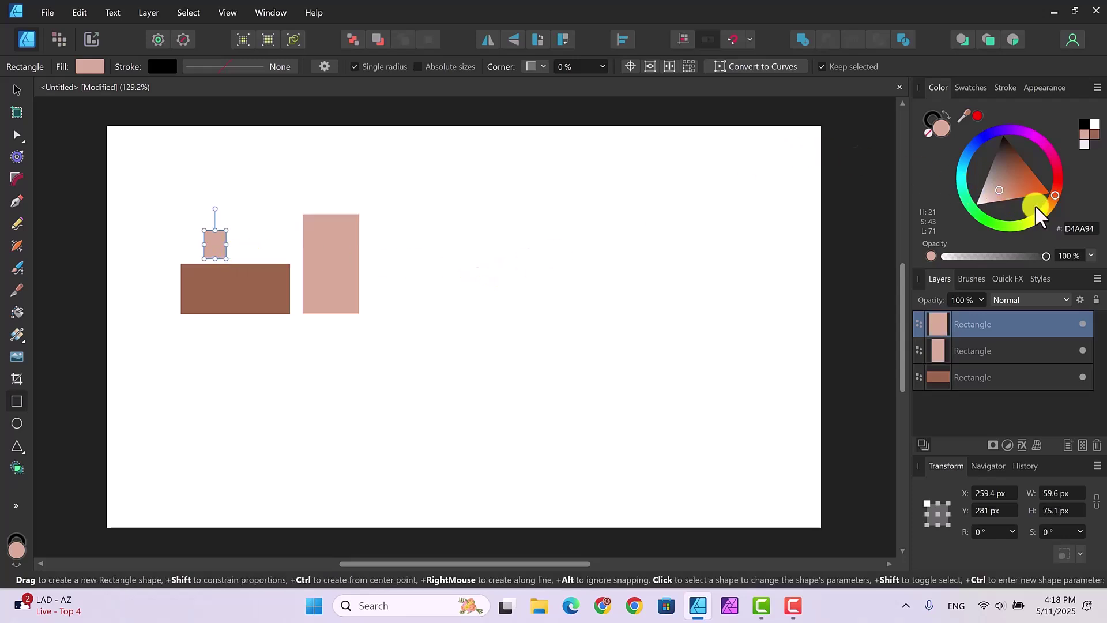
{"action": "left_click", "coordinate": [962, 88]}
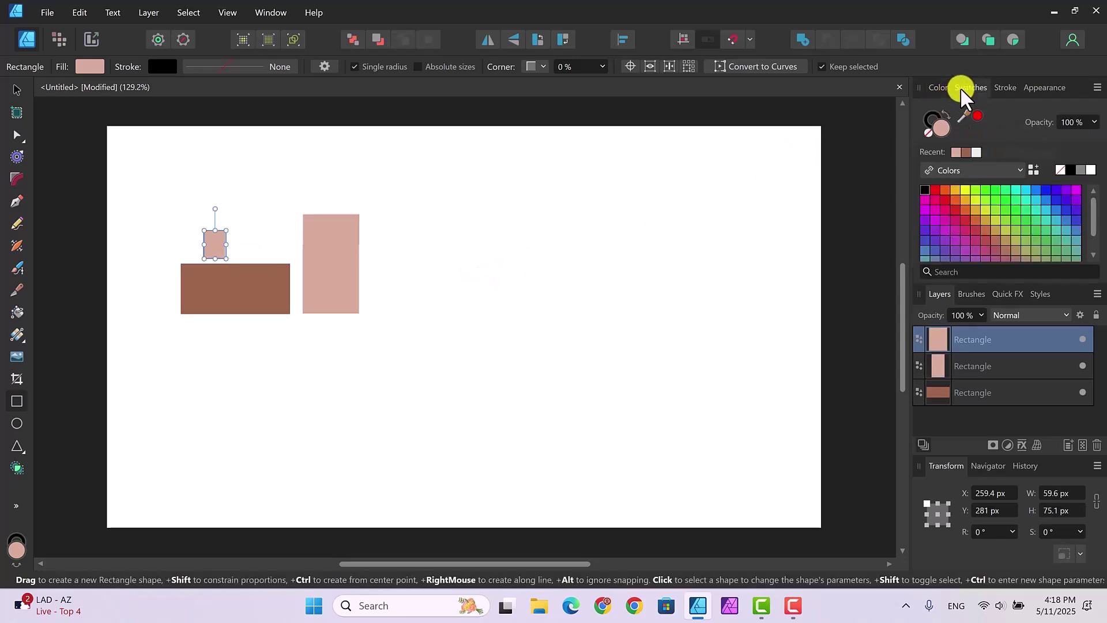
{"action": "left_click", "coordinate": [936, 189]}
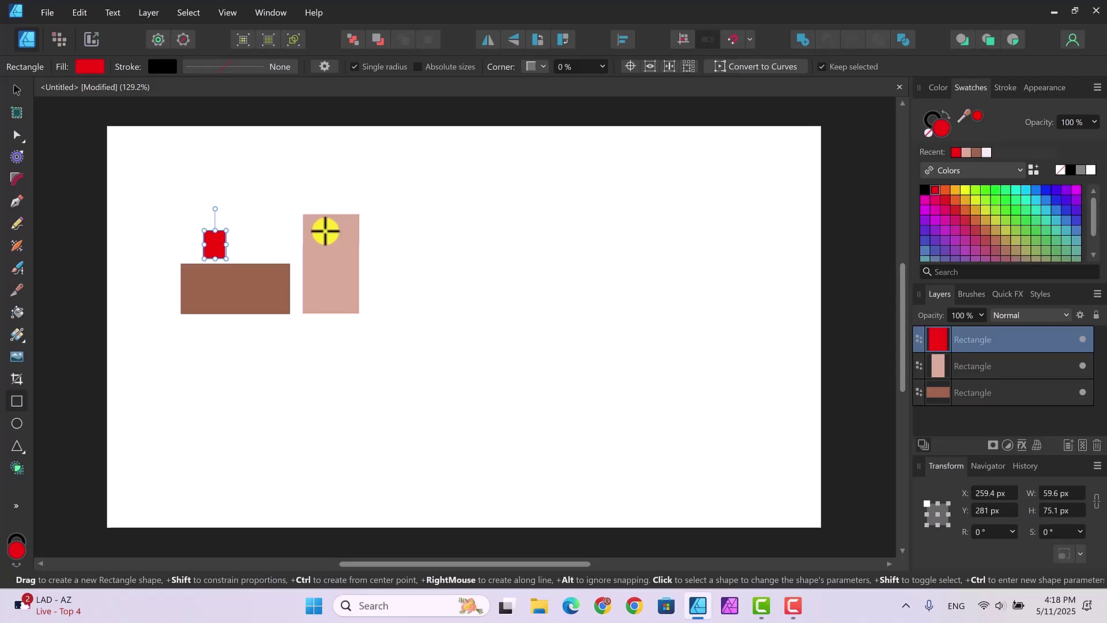
{"action": "left_click_drag", "start_coordinate": [323, 232], "coordinate": [343, 260]}
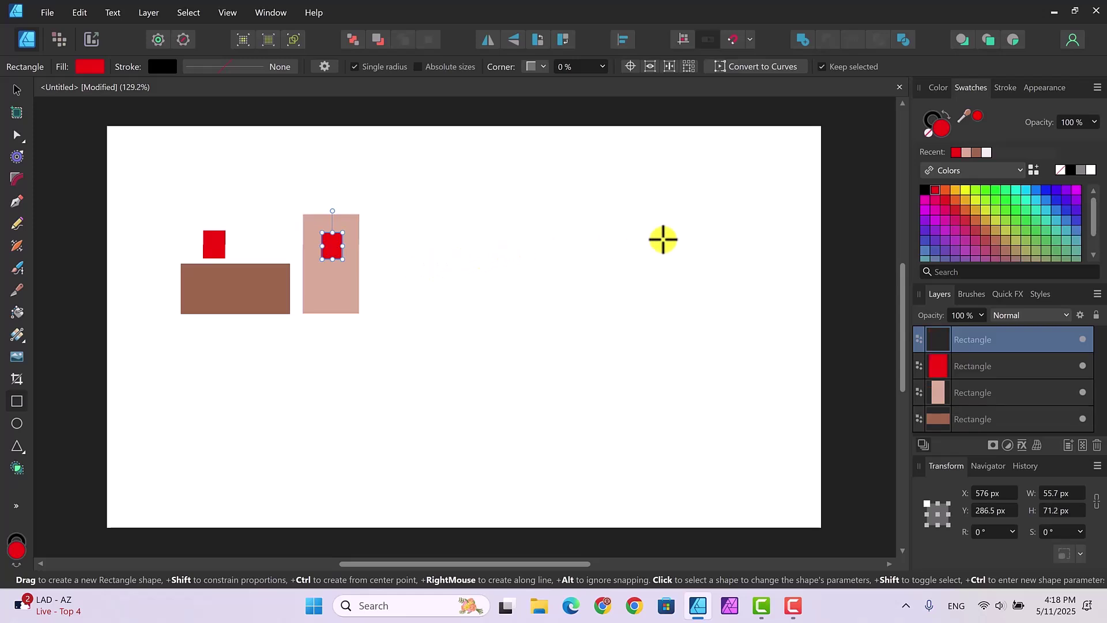
{"action": "left_click", "coordinate": [987, 152]}
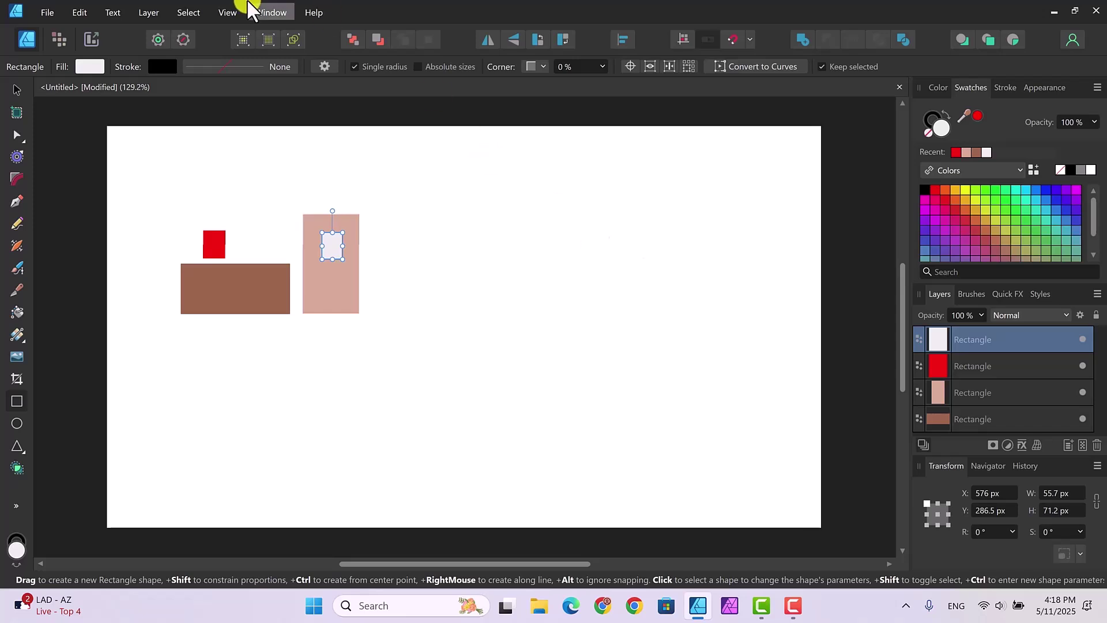
Step: Move the upright pinkish rectangle against the brown block's right edge and shift its near-white window along with it
{"action": "left_click", "coordinate": [14, 89]}
{"action": "left_click", "coordinate": [222, 282]}
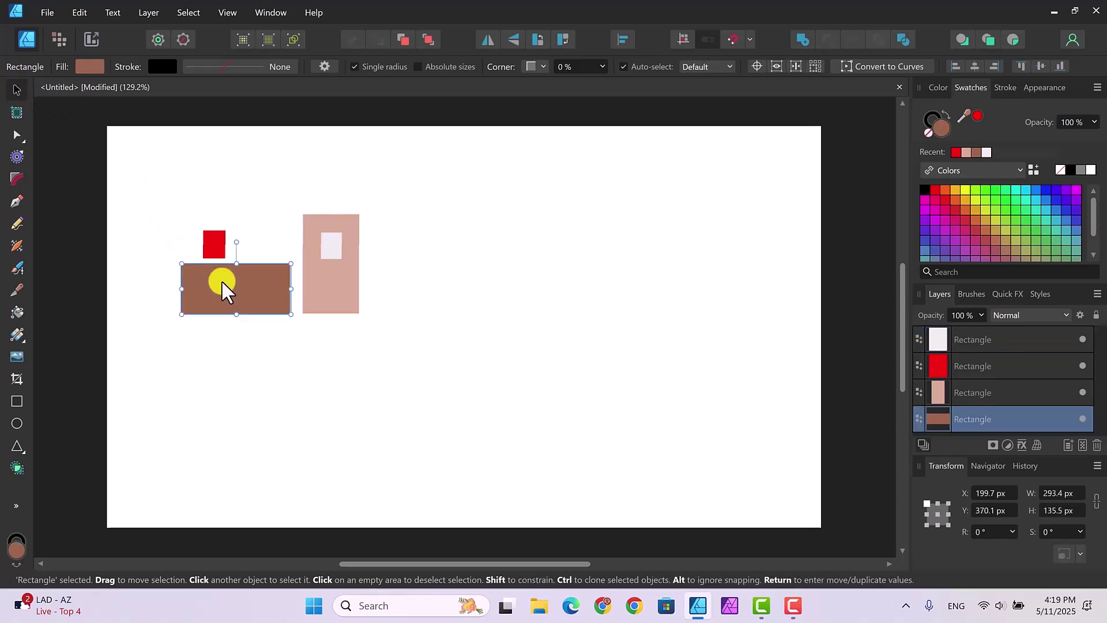
{"action": "left_click_drag", "start_coordinate": [330, 286], "coordinate": [321, 247]}
{"action": "left_click", "coordinate": [335, 247]}
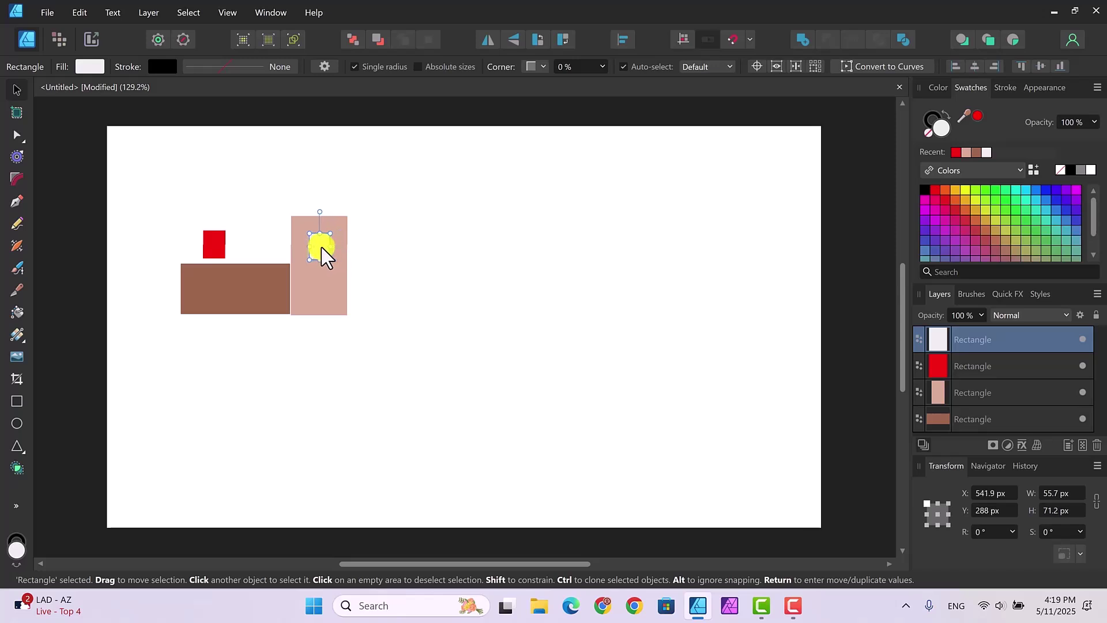
{"action": "left_click", "coordinate": [389, 269]}
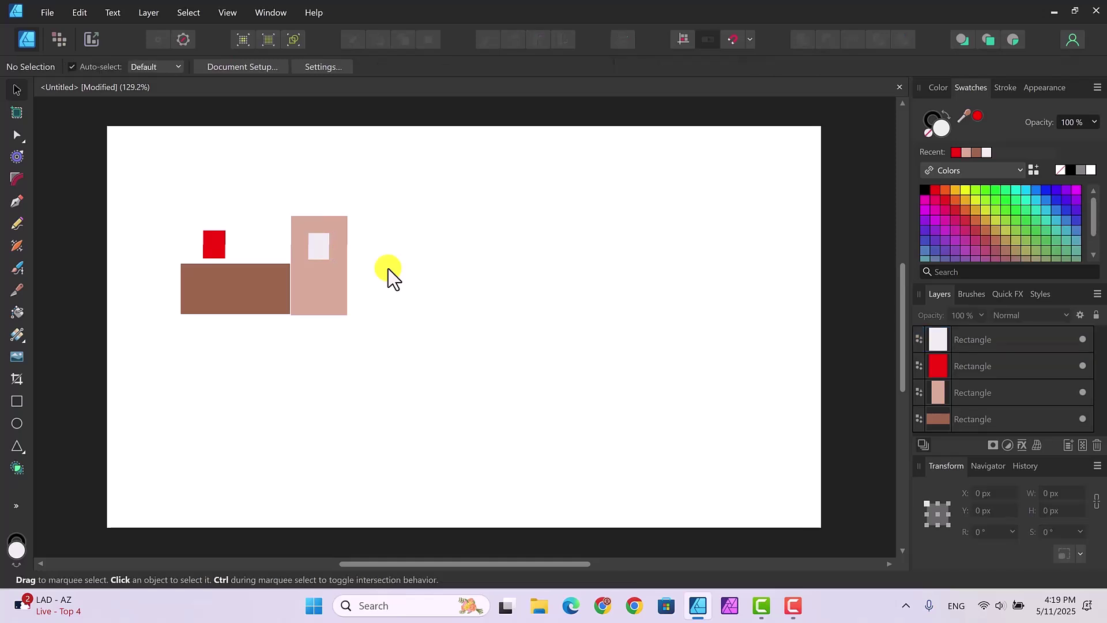
Step: Move the small red rectangle down about 7 px, closer to the brown block's upper edge
{"action": "left_click", "coordinate": [214, 241]}
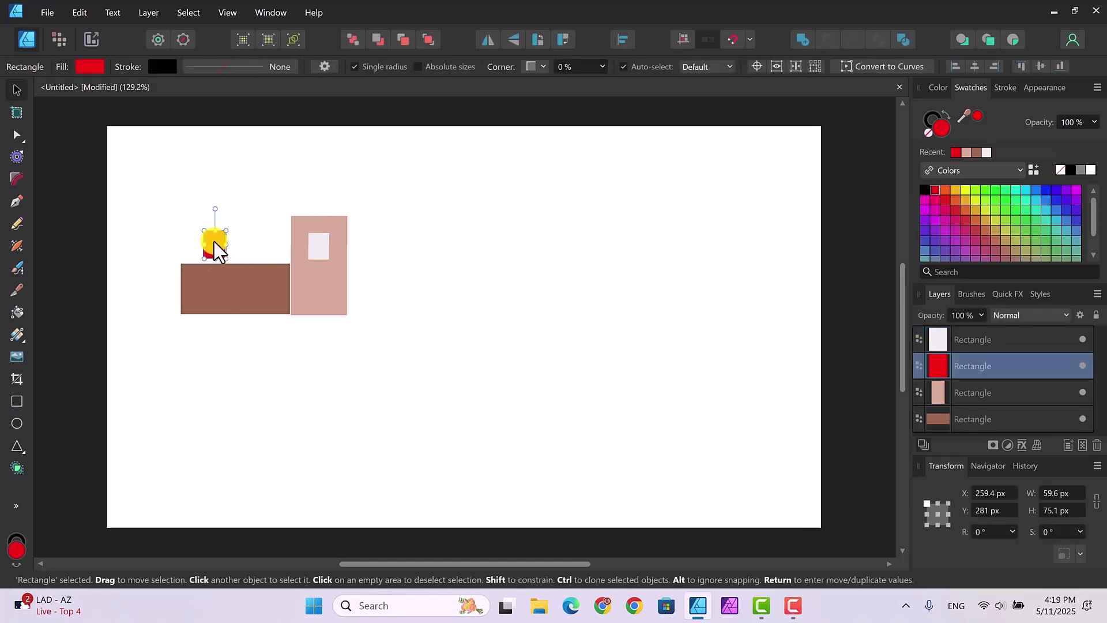
{"action": "left_click_drag", "start_coordinate": [213, 242], "coordinate": [214, 243]}
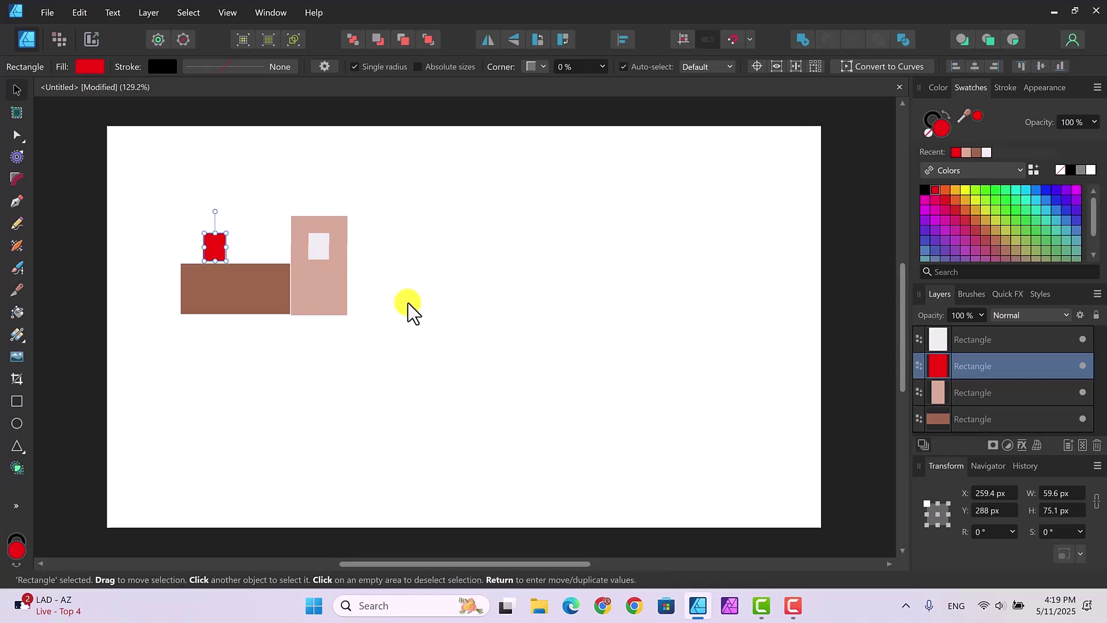
{"action": "left_click", "coordinate": [407, 303]}
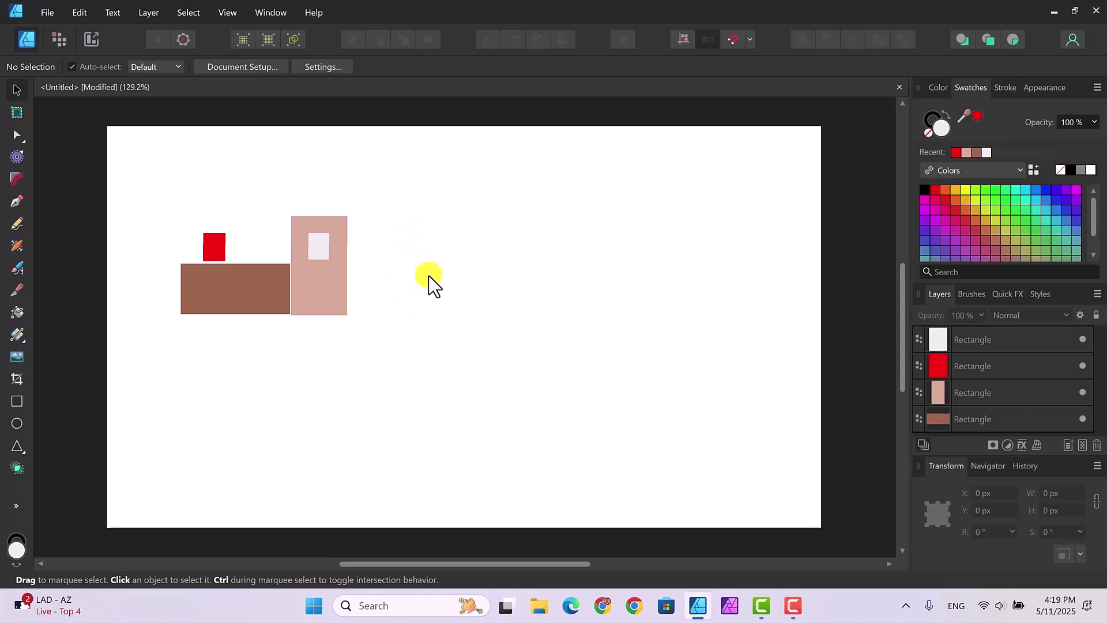
Step: Draw a thin black rectangle about 1079 × 23 px along the base line and move it against the pinkish block's right edge
{"action": "left_click", "coordinate": [14, 399]}
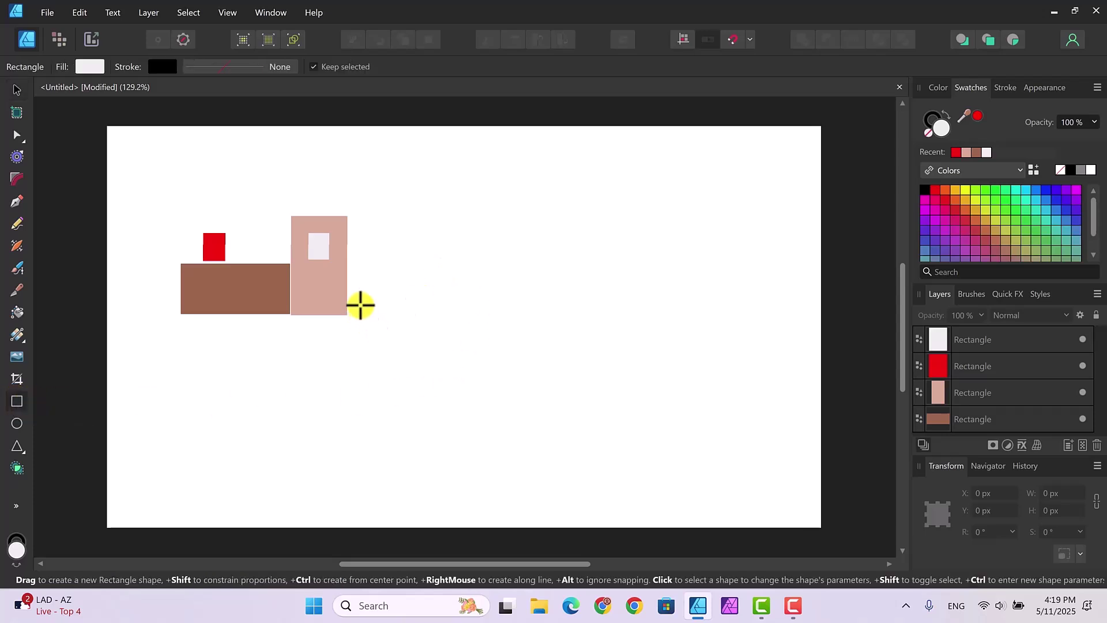
{"action": "left_click_drag", "start_coordinate": [357, 305], "coordinate": [759, 314]}
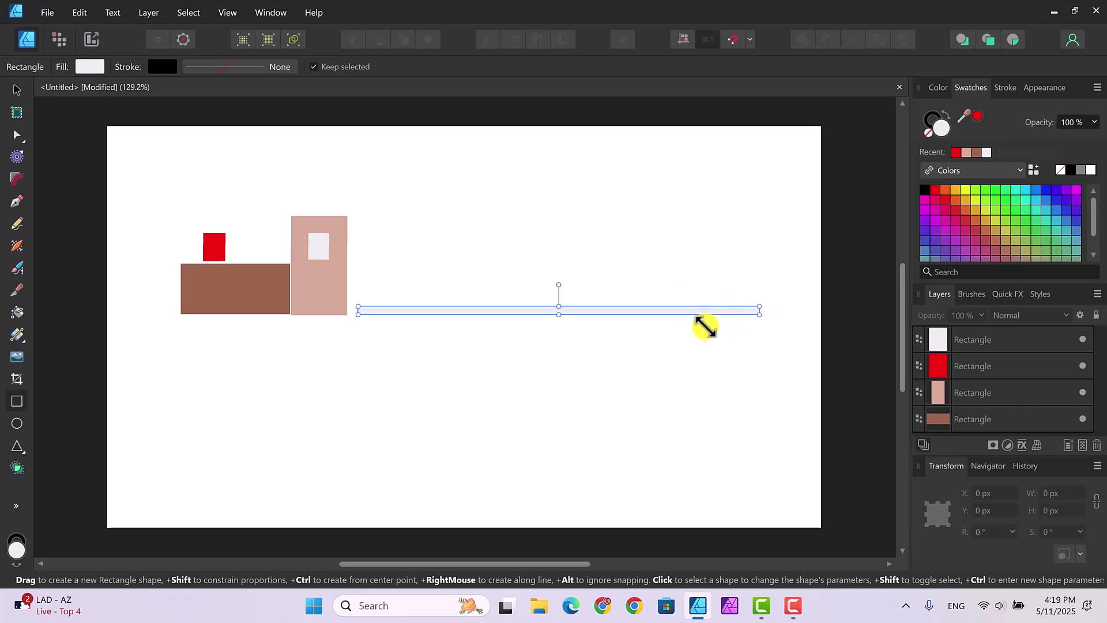
{"action": "left_click", "coordinate": [1071, 169]}
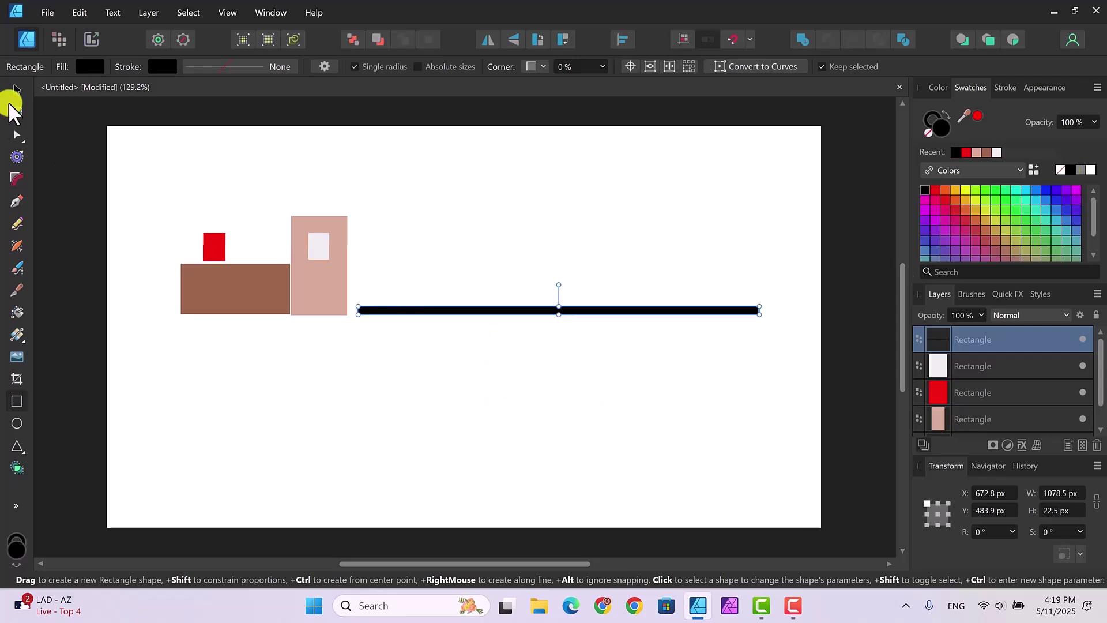
{"action": "left_click", "coordinate": [17, 90]}
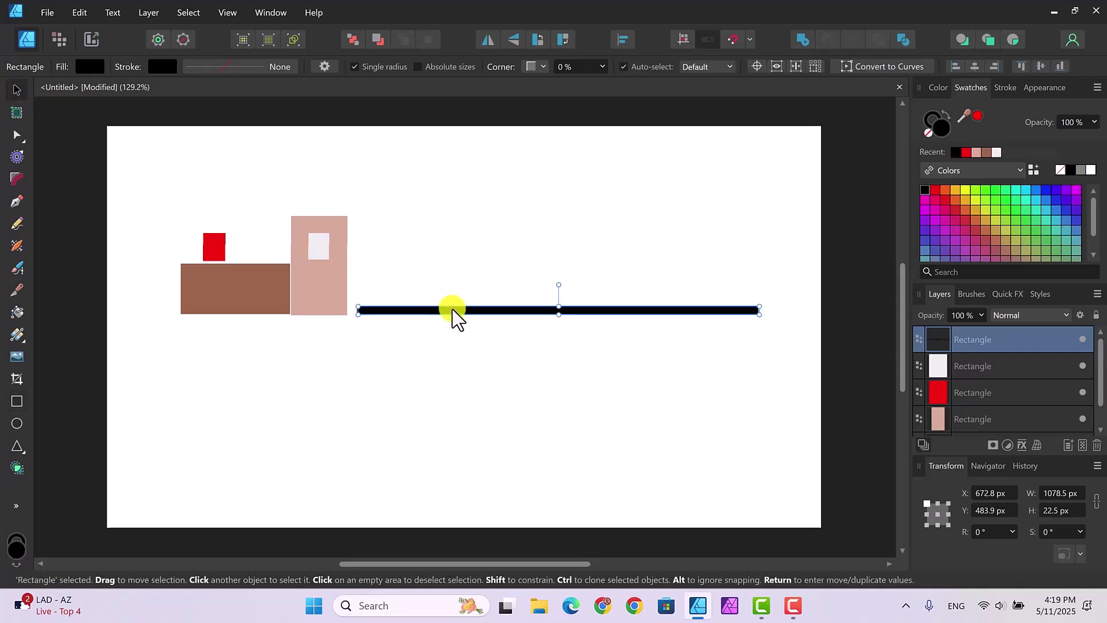
{"action": "left_click_drag", "start_coordinate": [447, 310], "coordinate": [443, 309]}
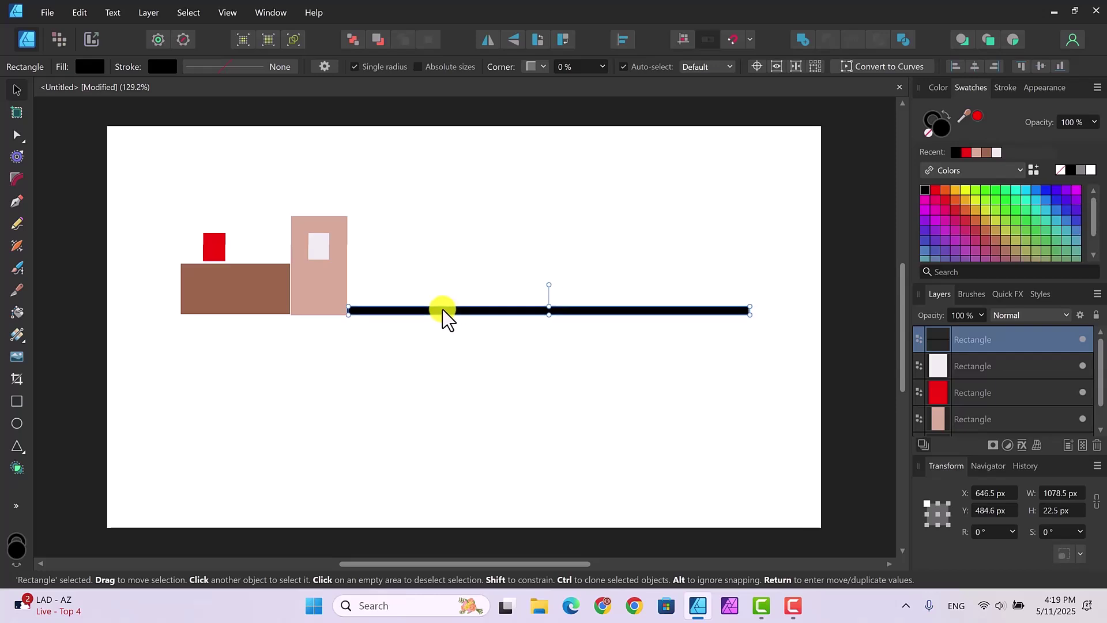
{"action": "left_click", "coordinate": [447, 354]}
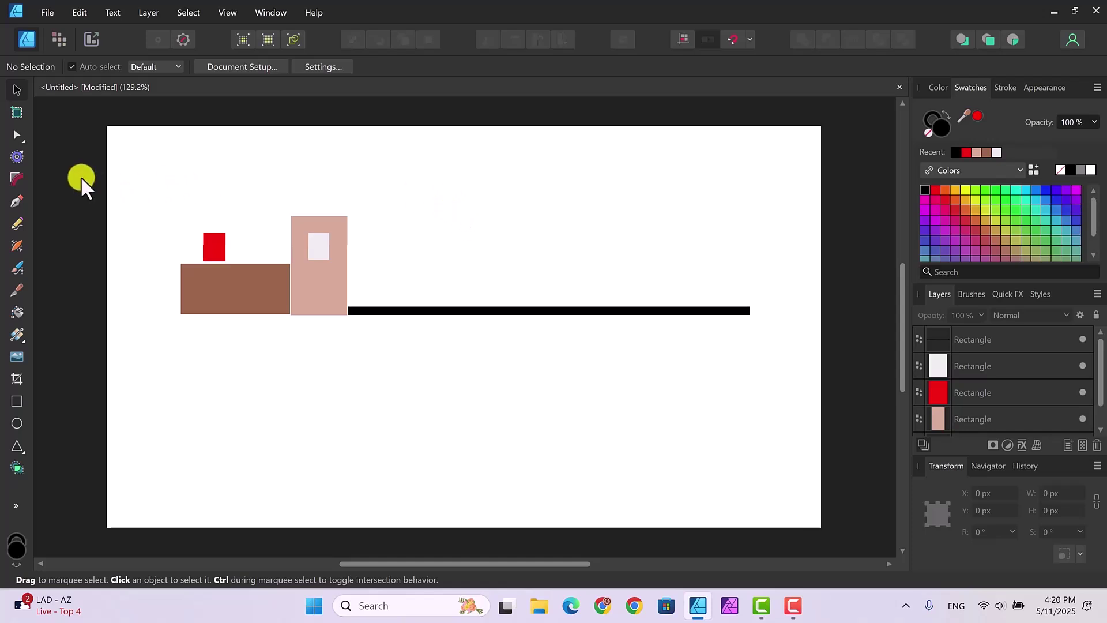
Step: Draw a black rectangle about 224 × 26 px just above the long bar and duplicate it twice along the bar, roughly evenly spaced
{"action": "left_click", "coordinate": [17, 402]}
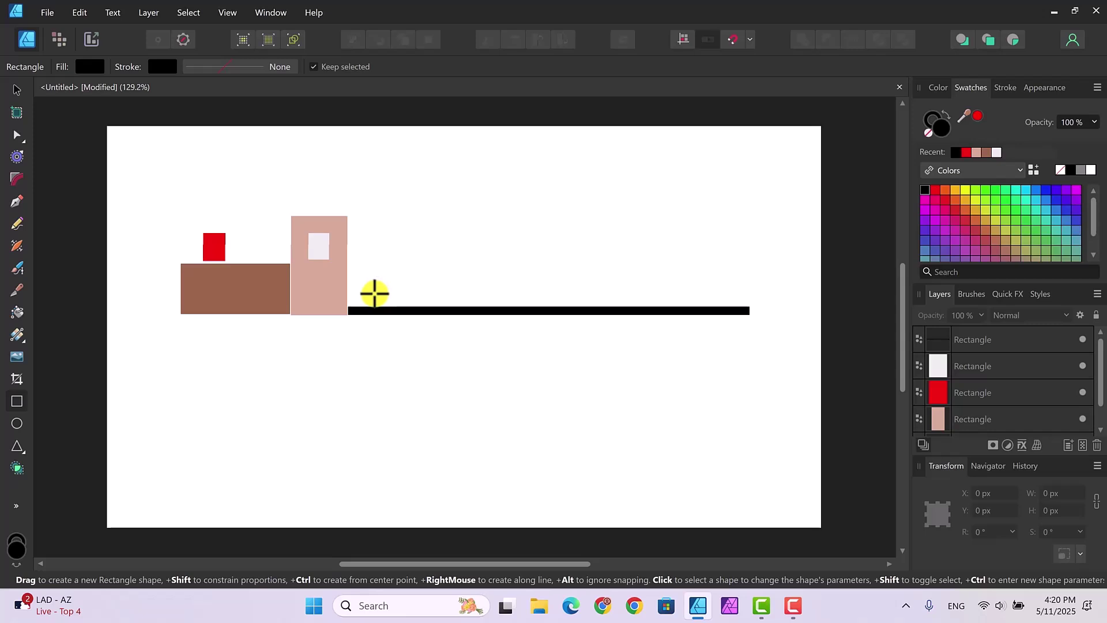
{"action": "left_click_drag", "start_coordinate": [386, 293], "coordinate": [470, 302]}
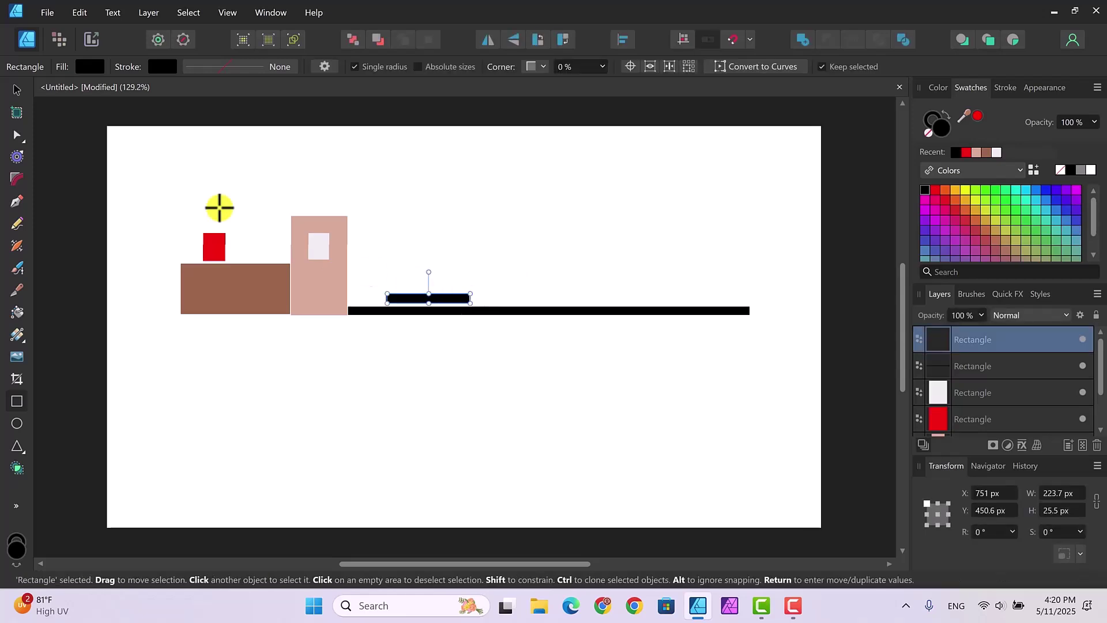
{"action": "left_click", "coordinate": [16, 89]}
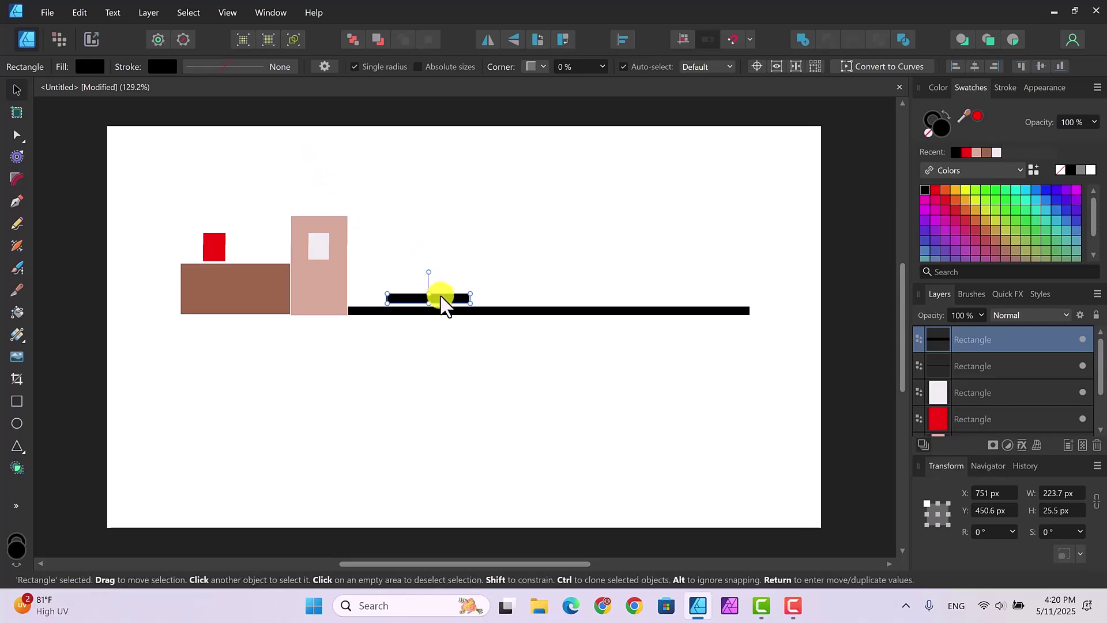
{"action": "left_click_drag", "start_coordinate": [442, 298], "coordinate": [569, 286]}
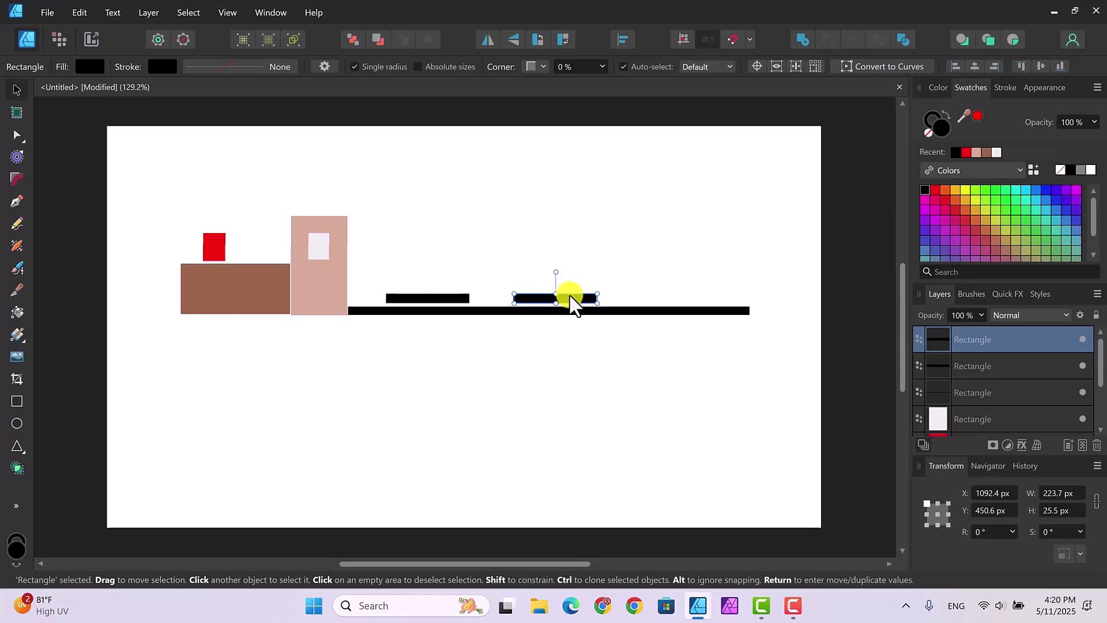
{"action": "left_click_drag", "start_coordinate": [570, 296], "coordinate": [692, 284]}
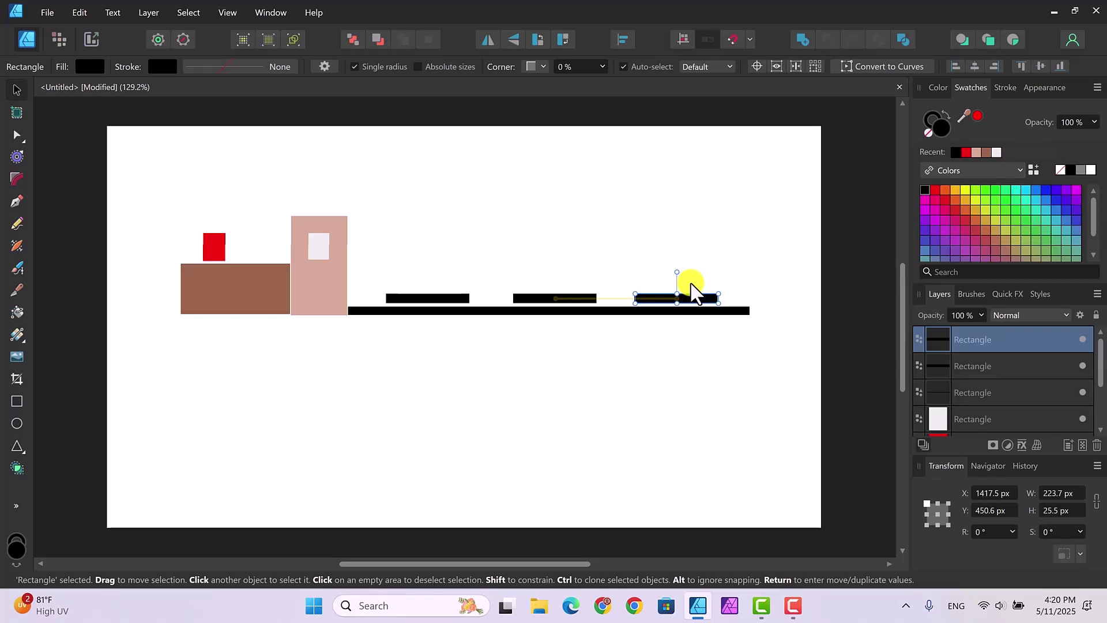
{"action": "key", "text": "alt"}
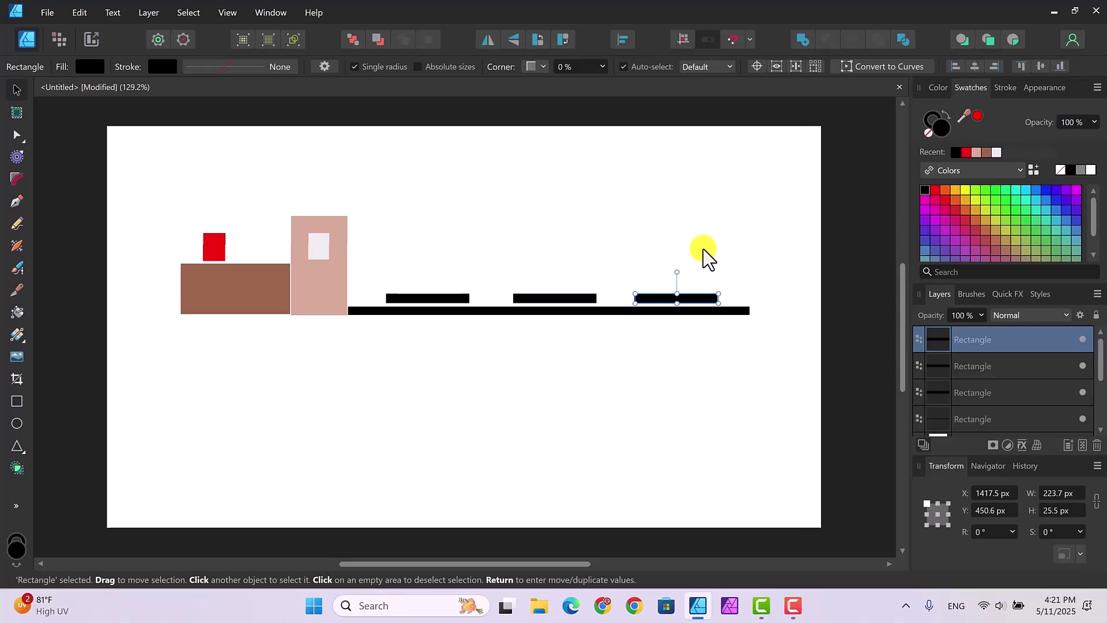
{"action": "left_click", "coordinate": [710, 241]}
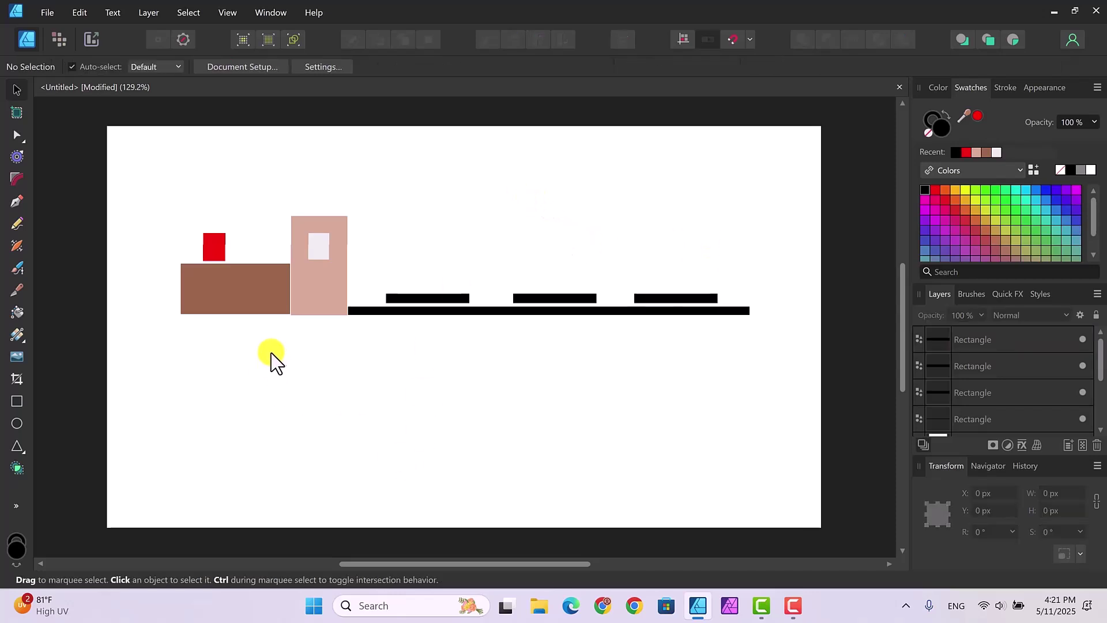
Step: Shear the brown block by -18° so its top edge leans toward the cab, and shift the red chimney slightly toward the cab
{"action": "left_click", "coordinate": [235, 297]}
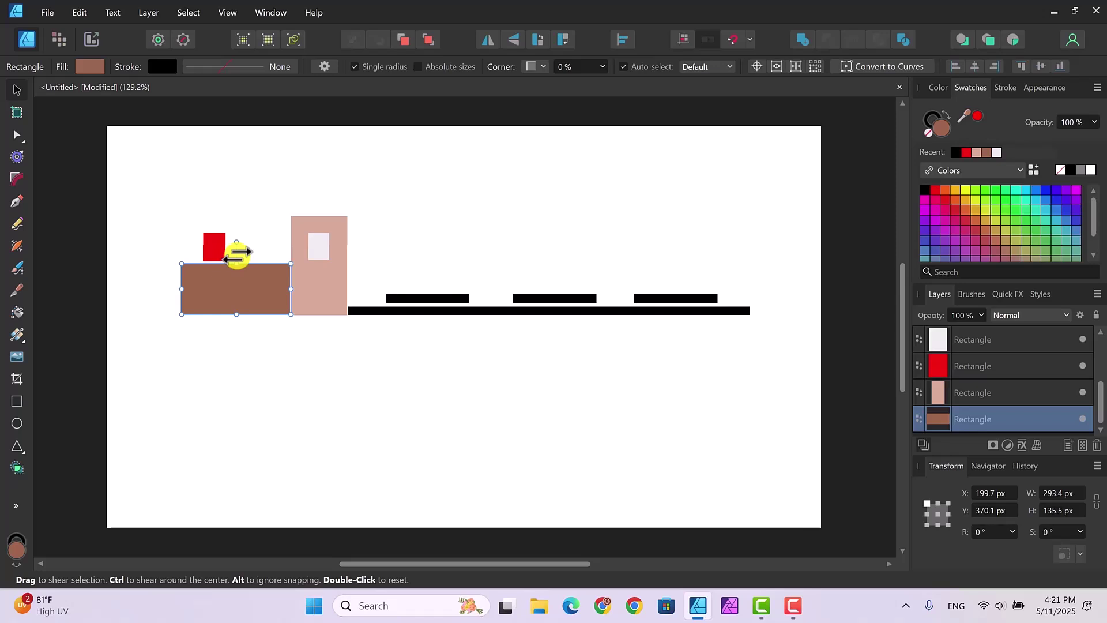
{"action": "left_click_drag", "start_coordinate": [237, 253], "coordinate": [254, 254]}
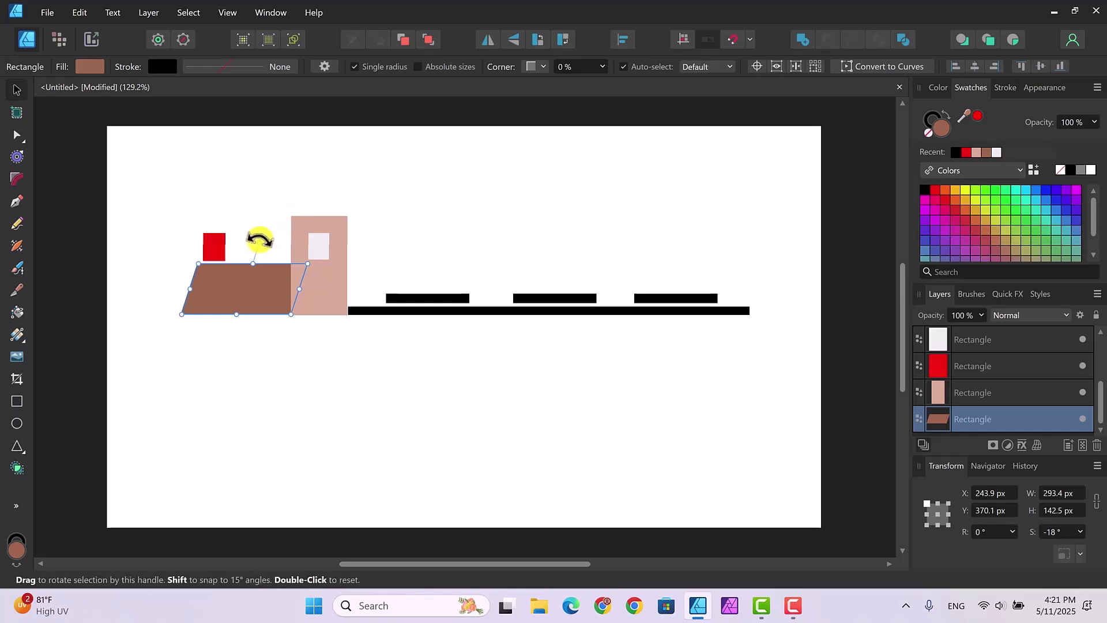
{"action": "left_click", "coordinate": [433, 200]}
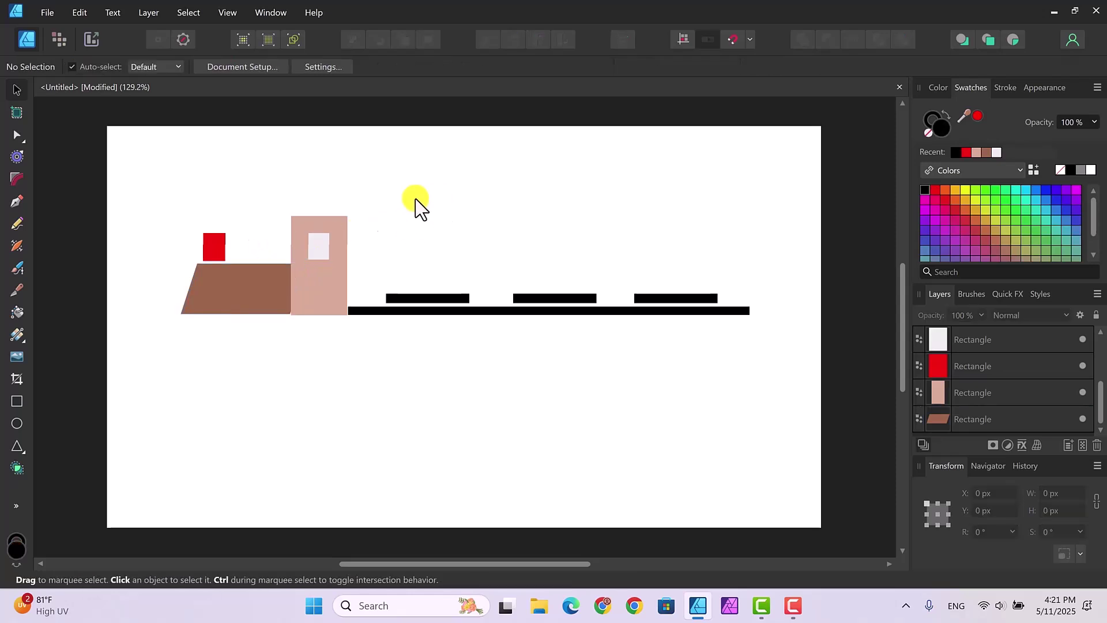
{"action": "left_click_drag", "start_coordinate": [214, 244], "coordinate": [230, 245]}
{"action": "left_click", "coordinate": [448, 199]}
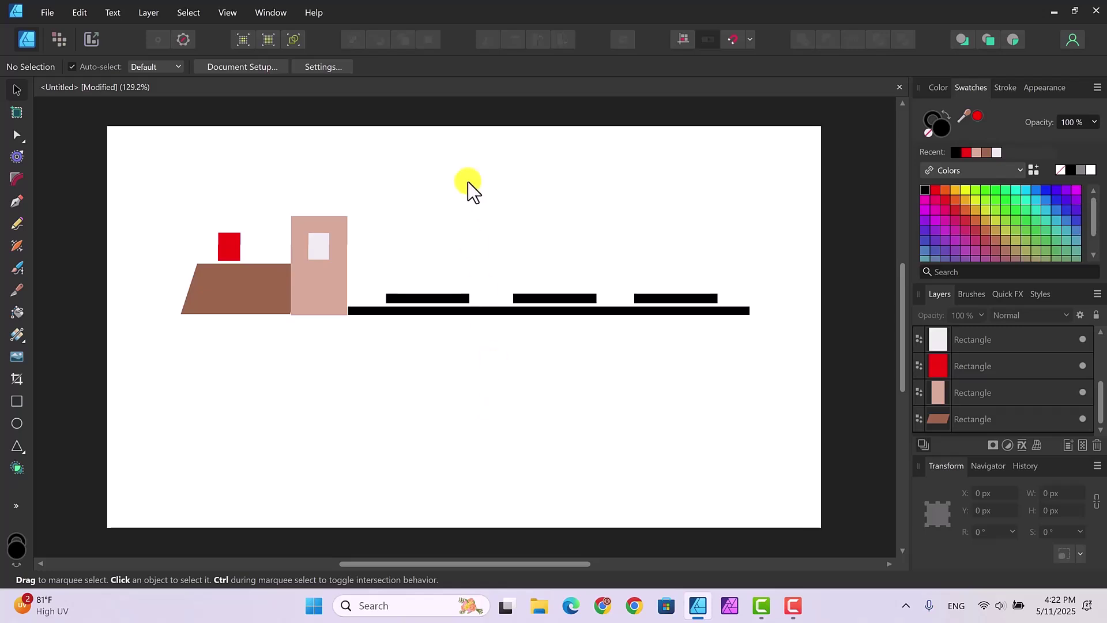
Step: Draw a triangle about 161 × 161 px centred above the first short black bar and fill it yellow
{"action": "left_click", "coordinate": [17, 446]}
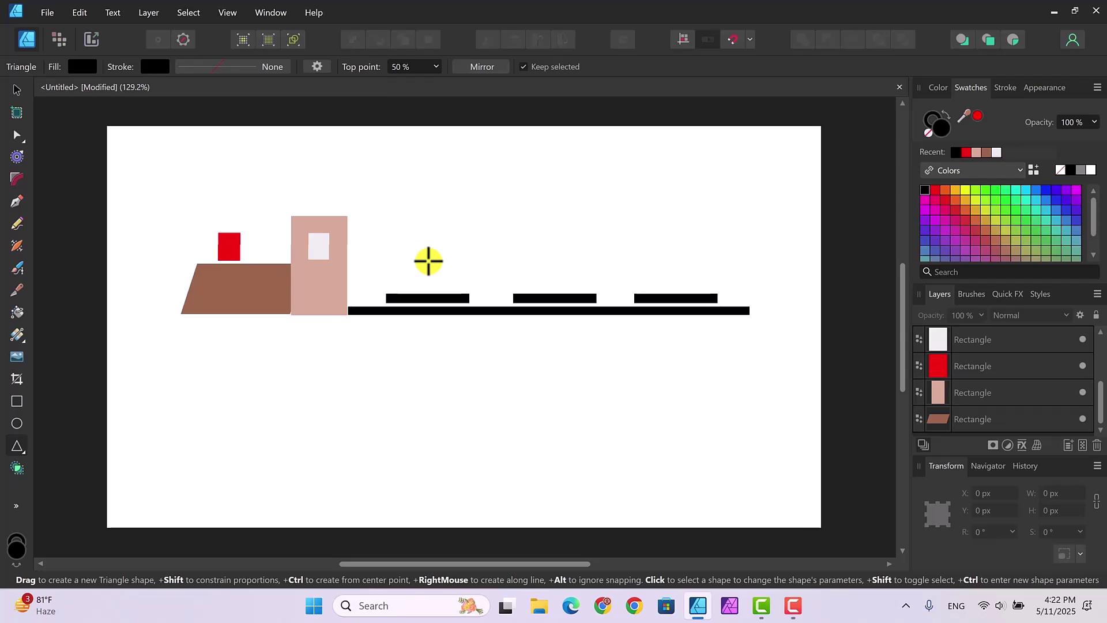
{"action": "left_click_drag", "start_coordinate": [429, 261], "coordinate": [454, 296]}
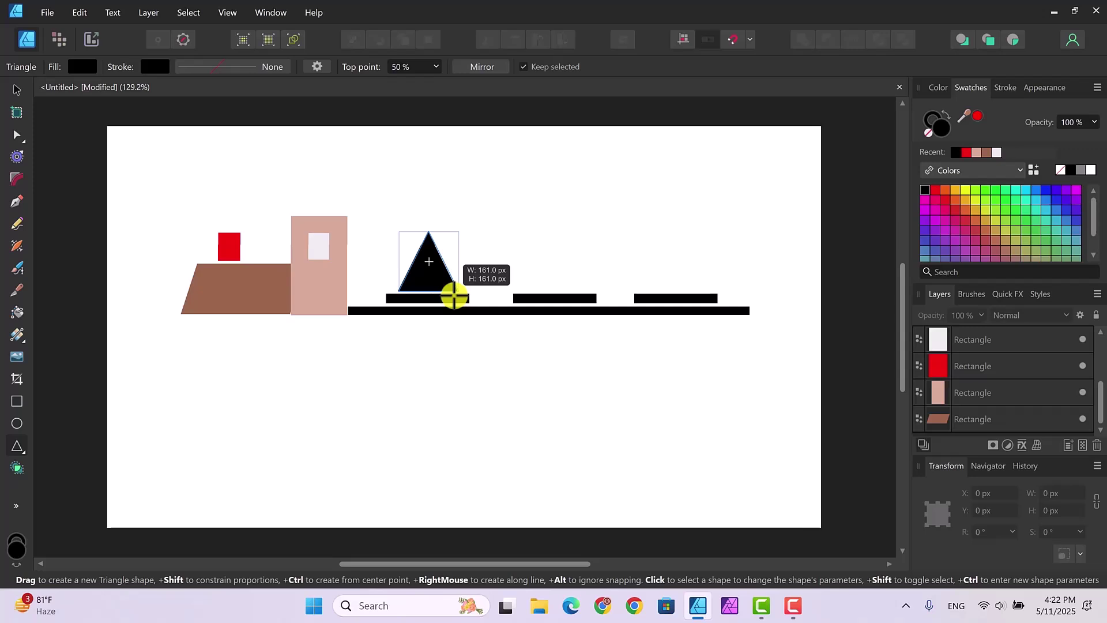
{"action": "left_click_drag", "start_coordinate": [454, 296], "coordinate": [454, 296]}
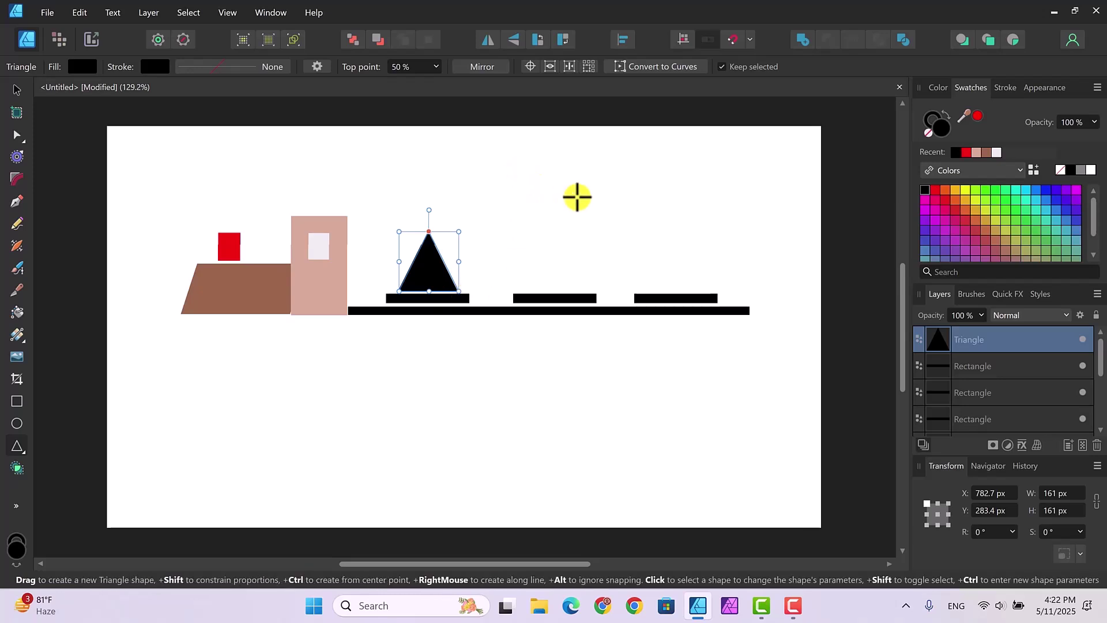
{"action": "left_click", "coordinate": [965, 191]}
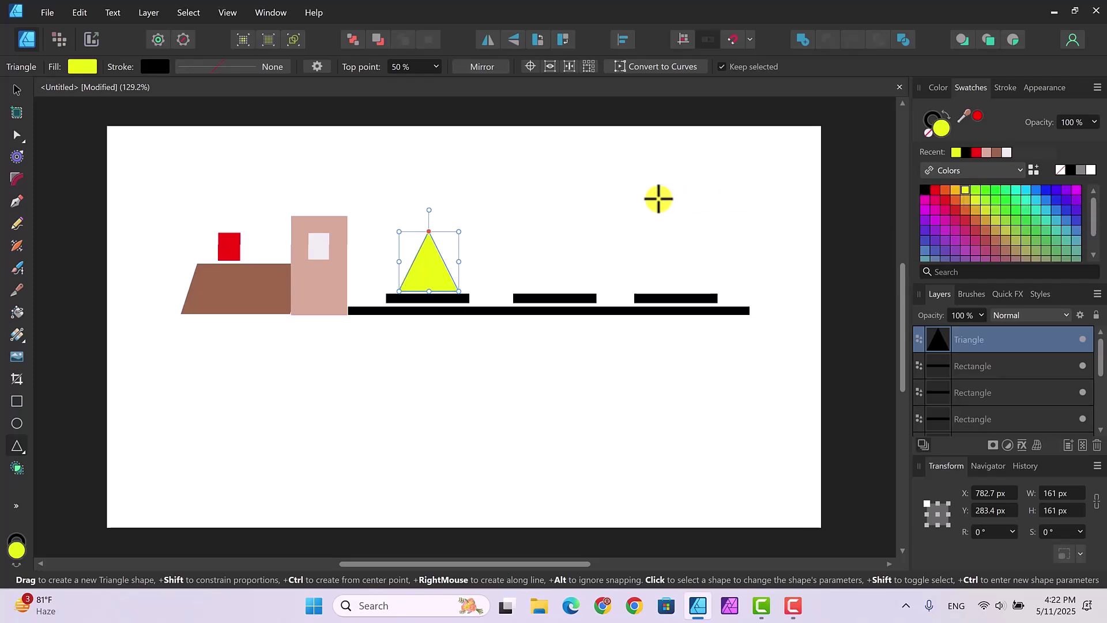
{"action": "left_click", "coordinate": [13, 88]}
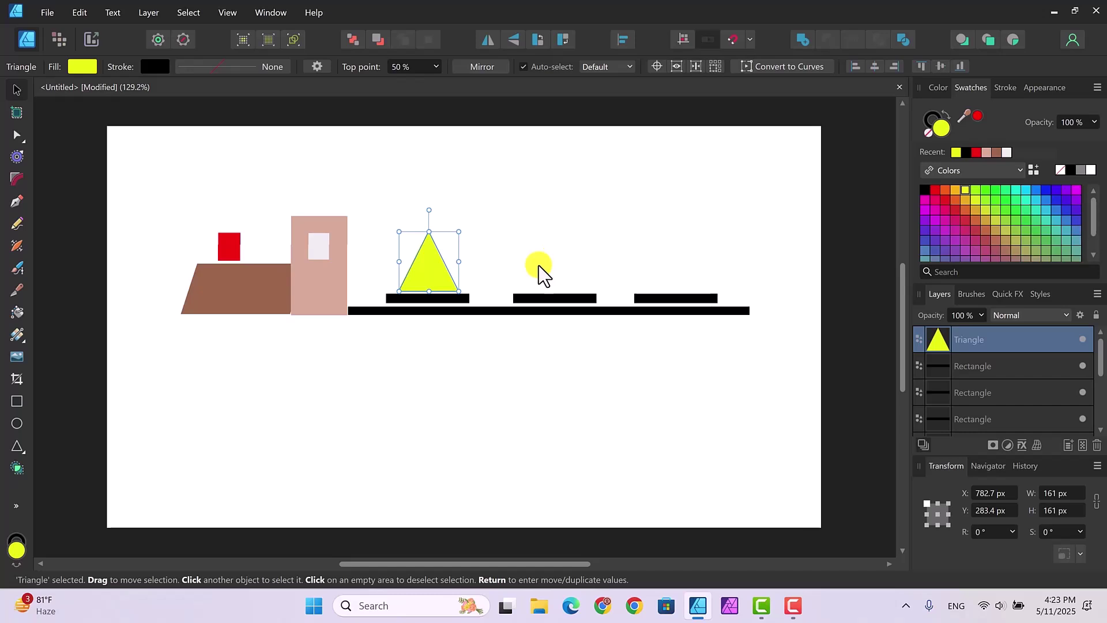
Step: Draw a circle about 167 px in diameter centred above the middle short black bar and fill it bright green
{"action": "left_click", "coordinate": [16, 423]}
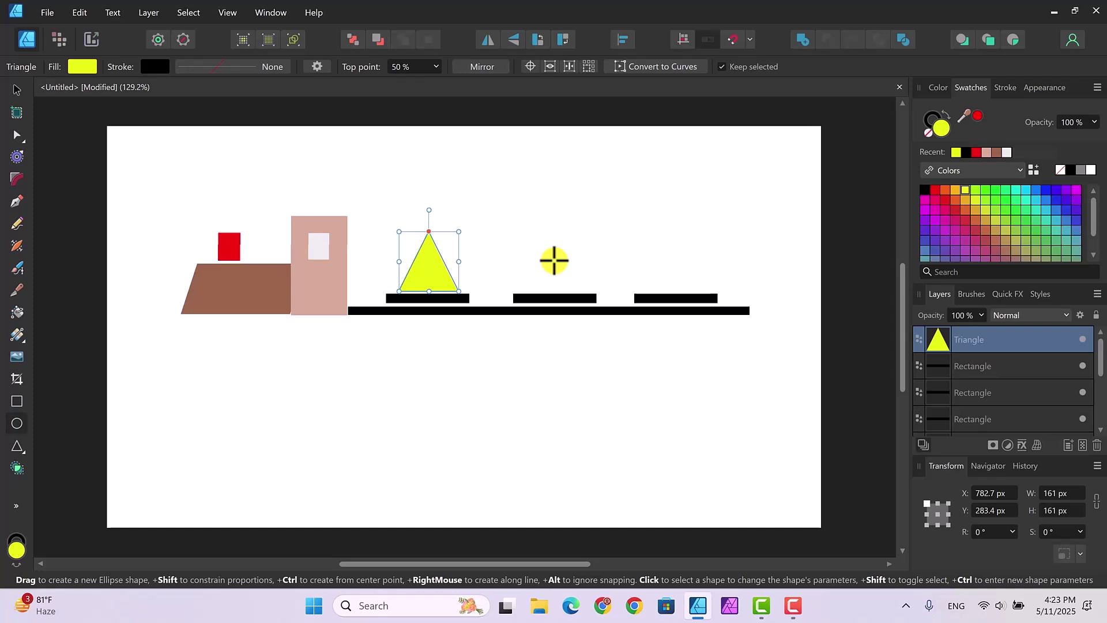
{"action": "left_click_drag", "start_coordinate": [554, 260], "coordinate": [583, 294]}
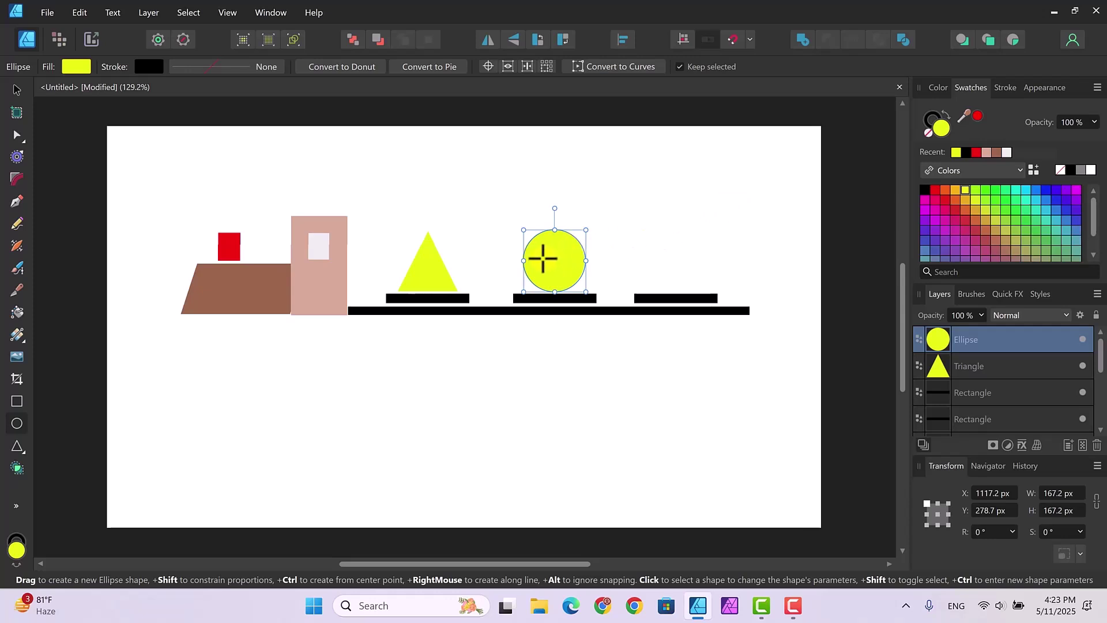
{"action": "left_click", "coordinate": [1006, 200]}
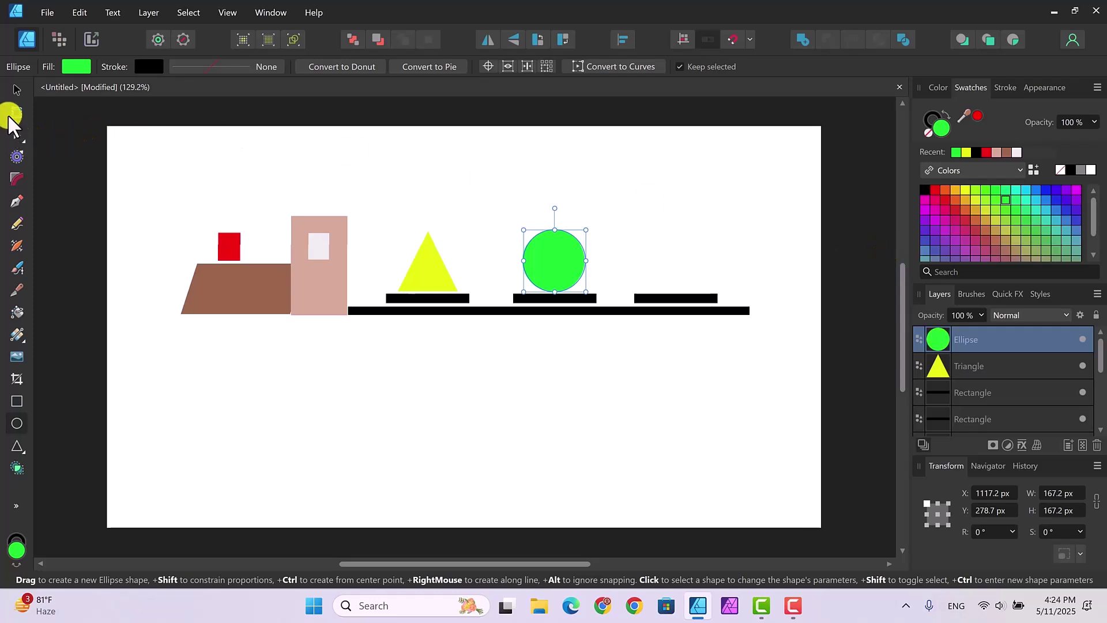
{"action": "left_click", "coordinate": [17, 90]}
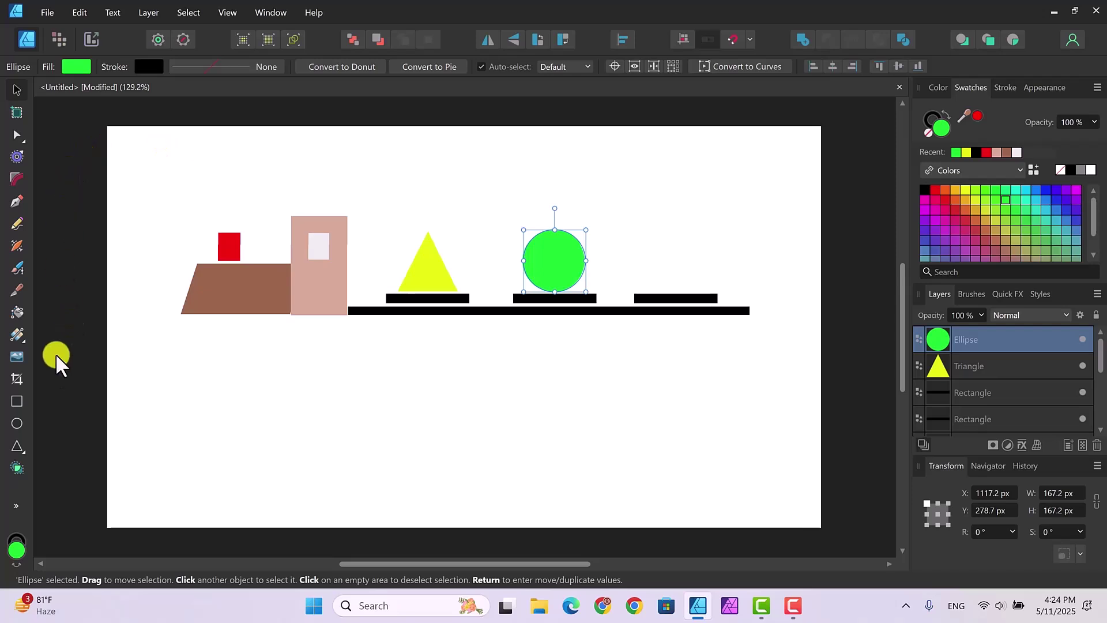
Step: Draw a square about 149 × 149 px centred above the last short black bar and fill it blue
{"action": "left_click", "coordinate": [16, 400]}
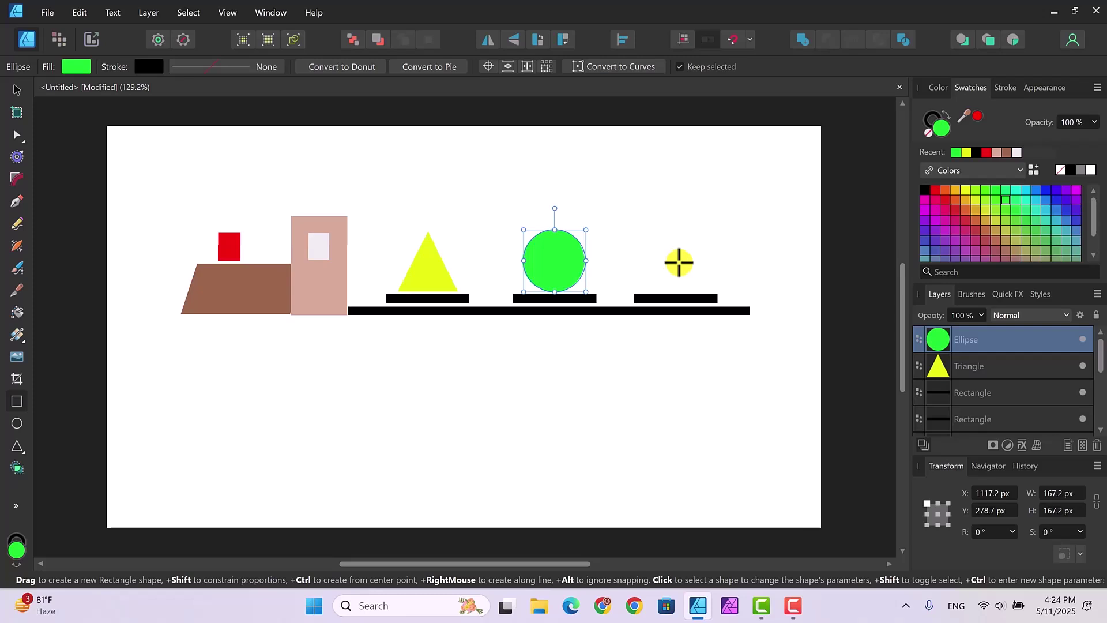
{"action": "left_click_drag", "start_coordinate": [680, 262], "coordinate": [679, 263]}
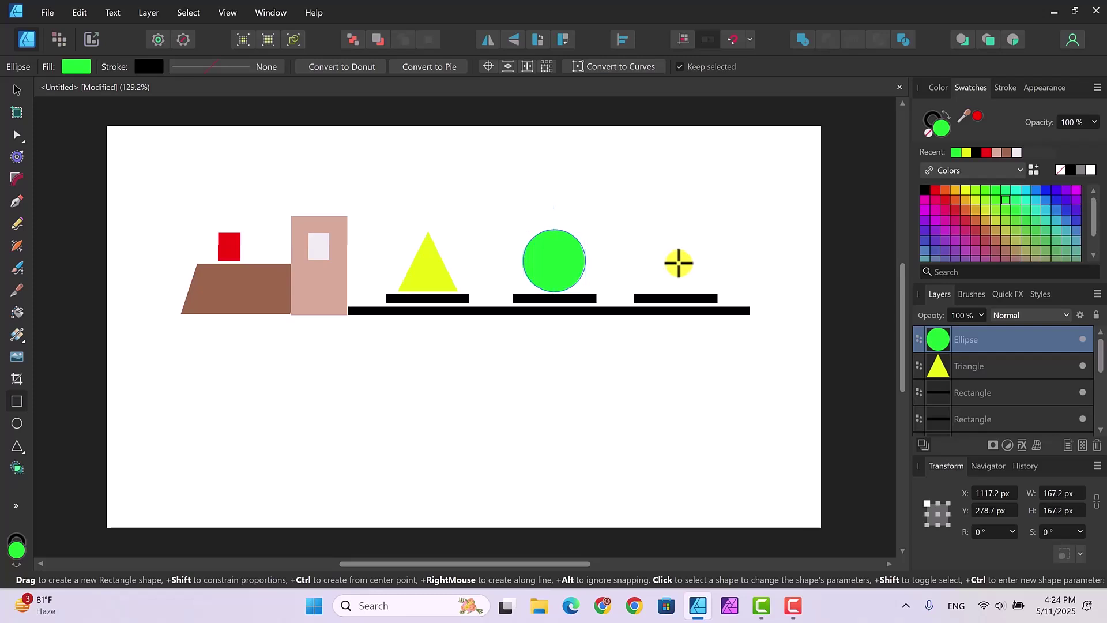
{"action": "left_click_drag", "start_coordinate": [679, 263], "coordinate": [706, 293]}
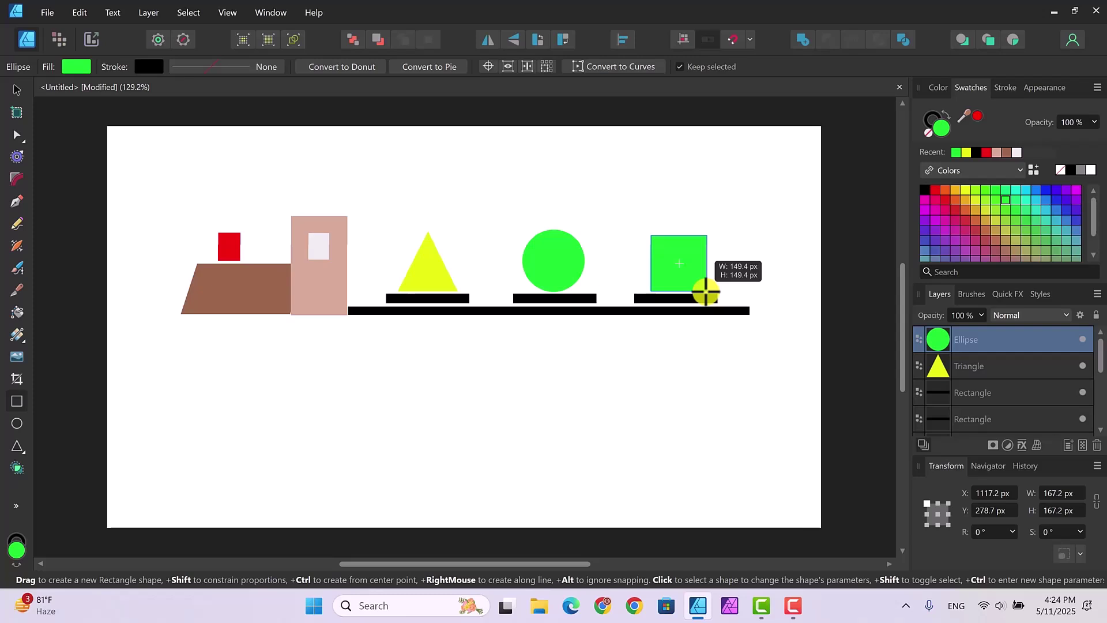
{"action": "left_click_drag", "start_coordinate": [706, 293], "coordinate": [706, 293]}
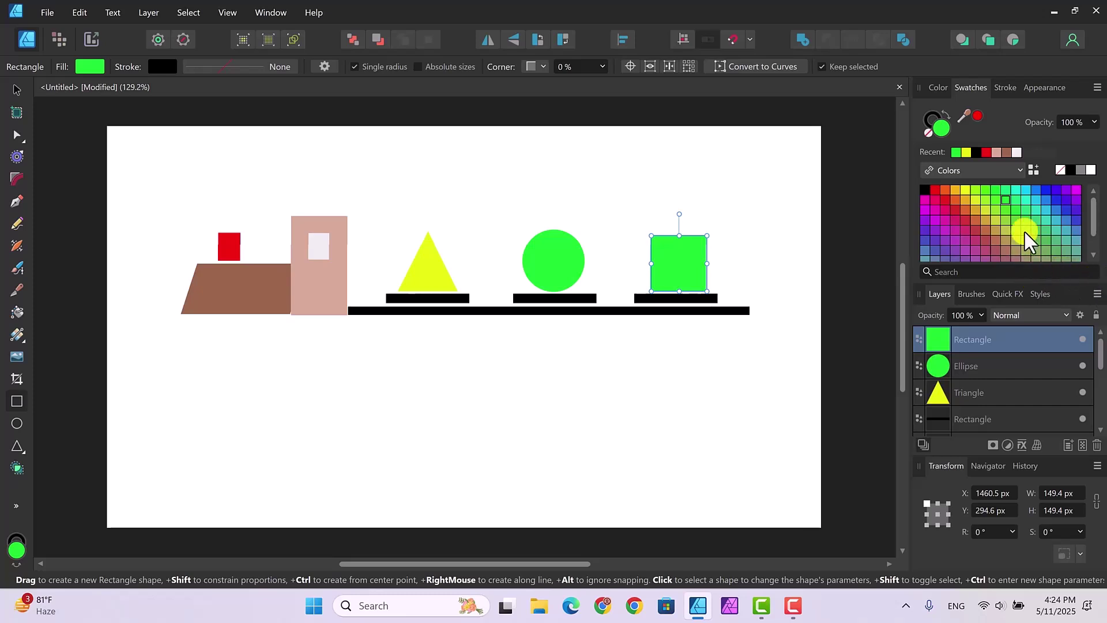
{"action": "left_click", "coordinate": [1046, 190]}
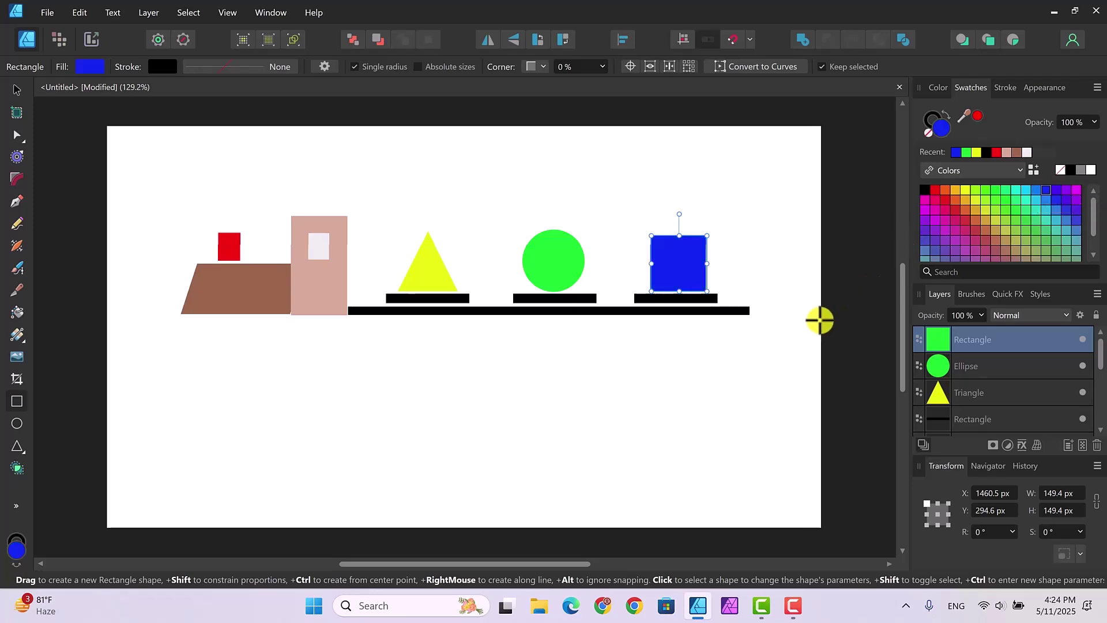
{"action": "left_click", "coordinate": [1056, 198]}
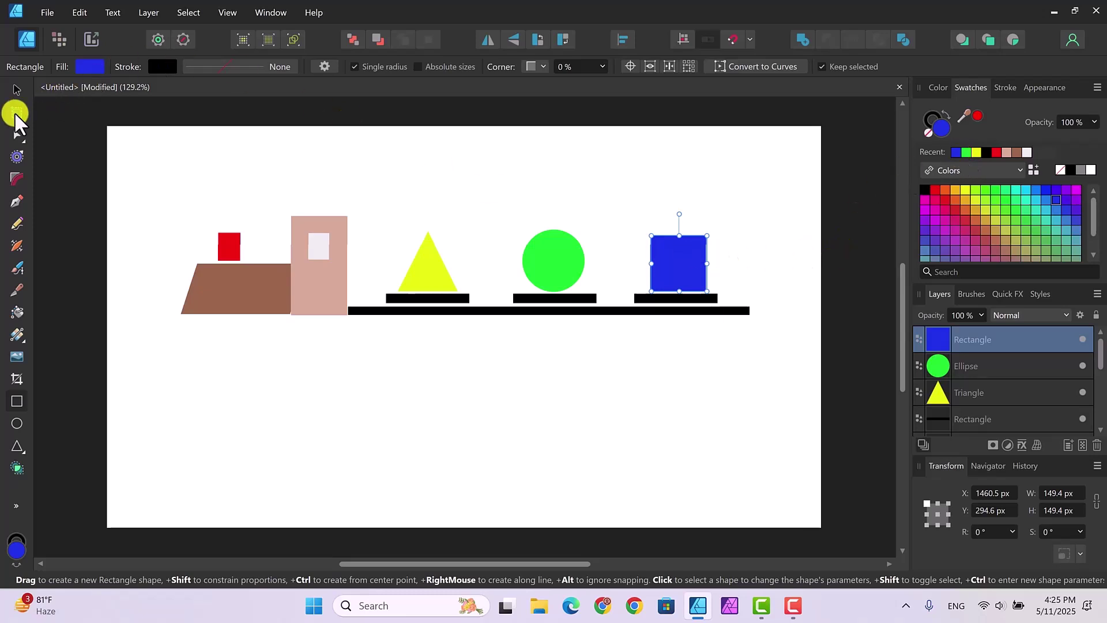
{"action": "left_click", "coordinate": [13, 91]}
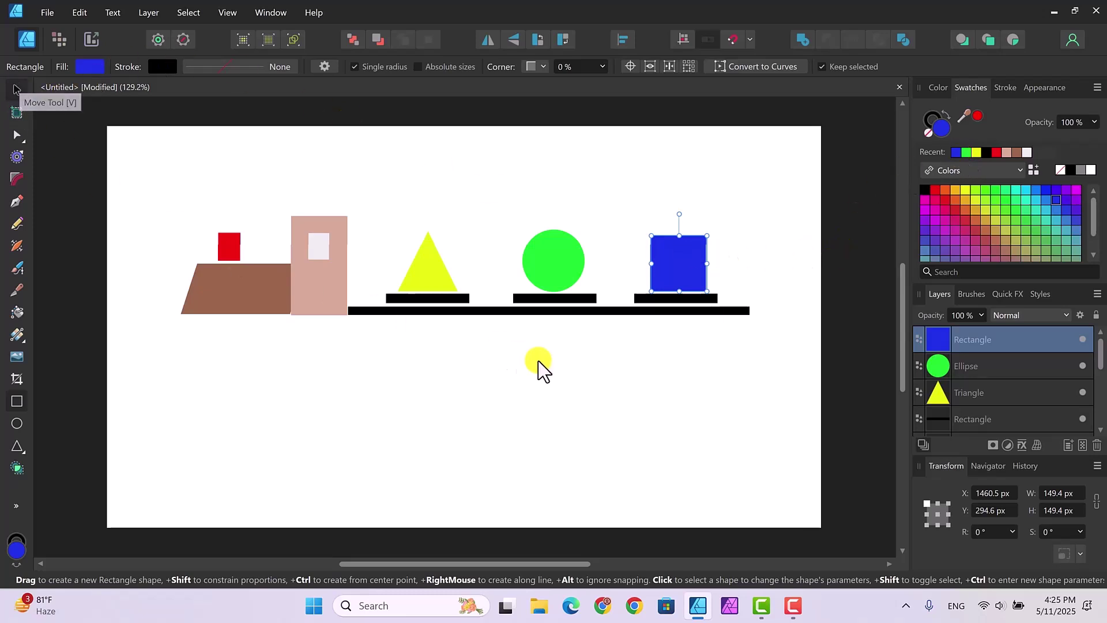
{"action": "left_click", "coordinate": [658, 360]}
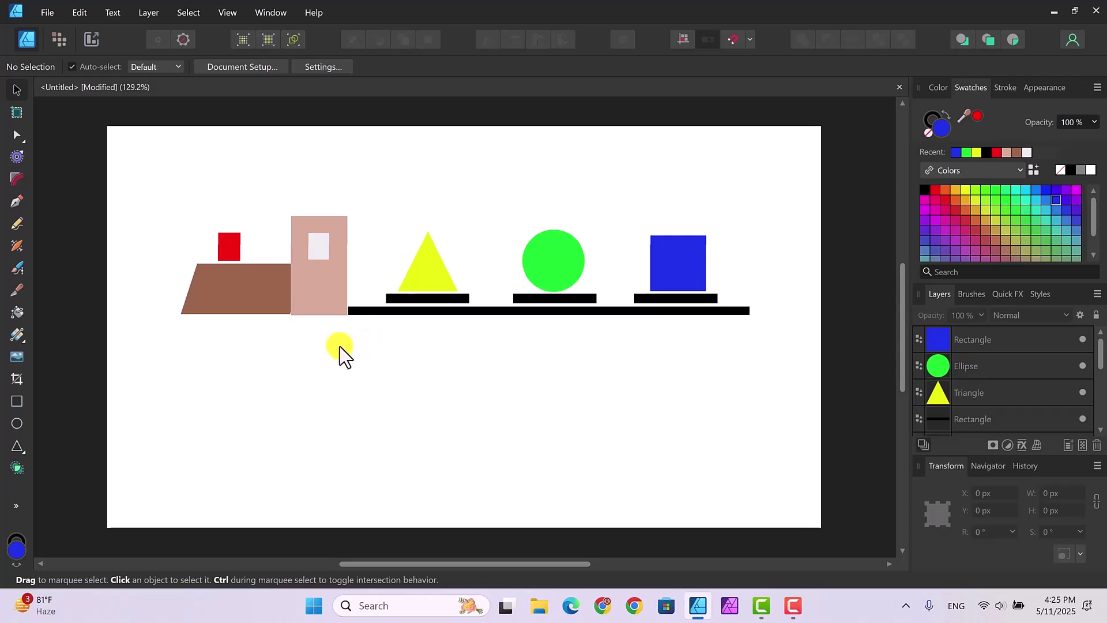
Step: Draw a wheel circle about 56 px in diameter, fill it black, and place it just beneath the brown block
{"action": "left_click", "coordinate": [15, 422]}
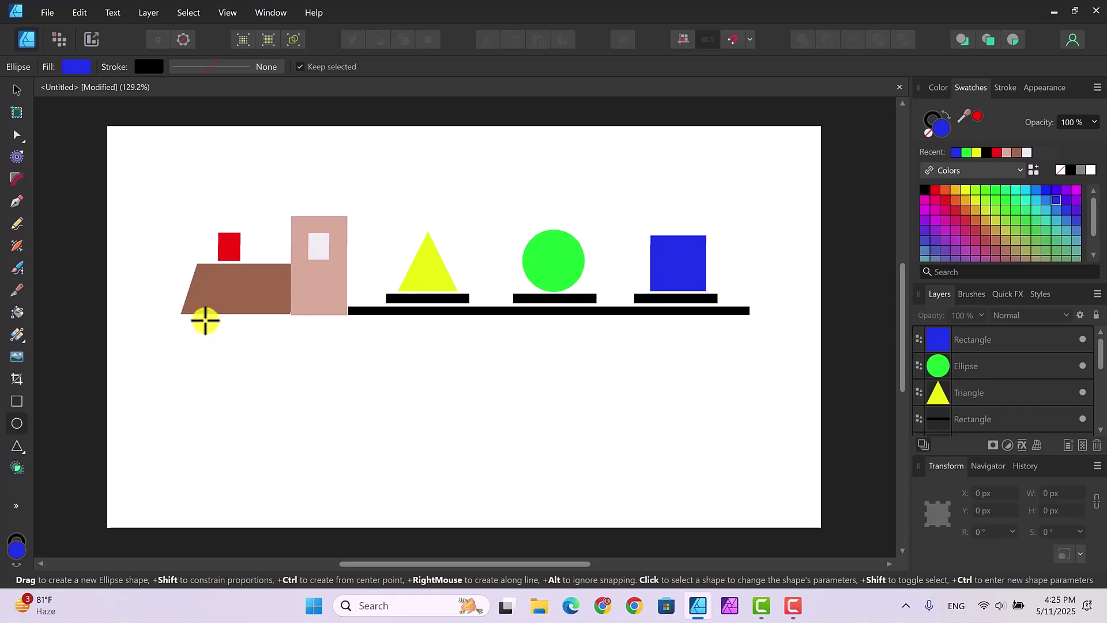
{"action": "left_click_drag", "start_coordinate": [206, 320], "coordinate": [214, 331]}
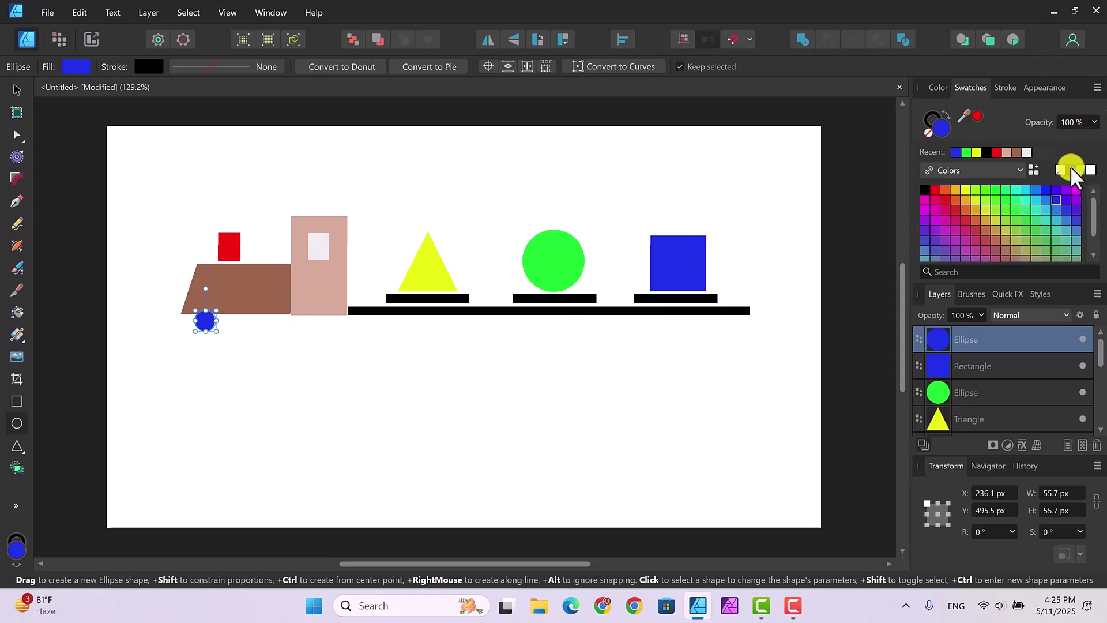
{"action": "left_click", "coordinate": [1071, 170]}
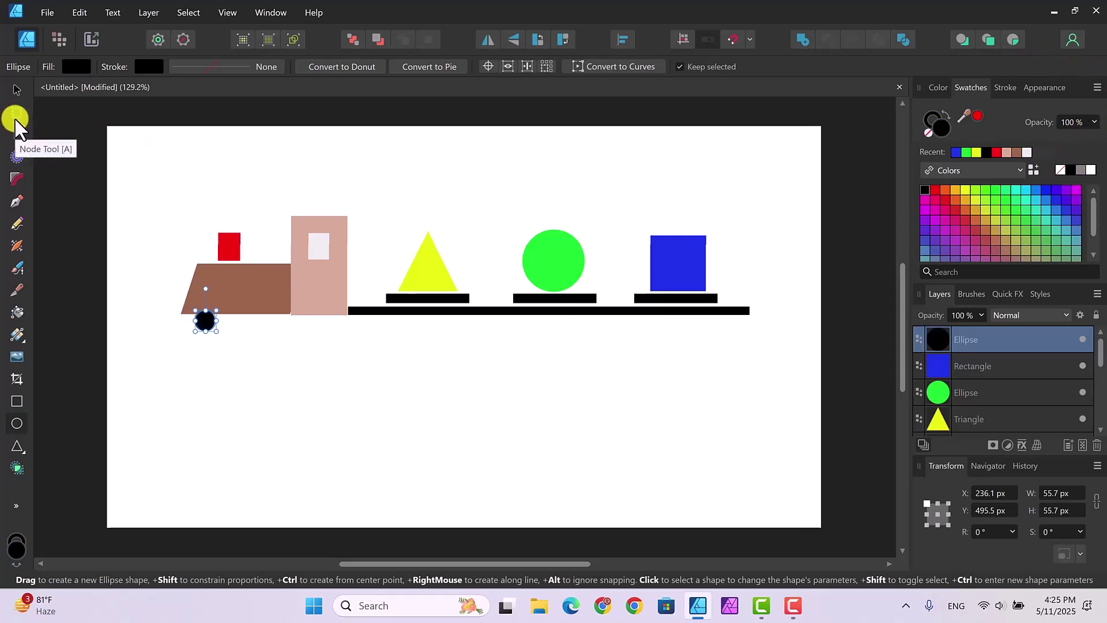
{"action": "left_click", "coordinate": [16, 90]}
{"action": "left_click_drag", "start_coordinate": [205, 318], "coordinate": [226, 327]}
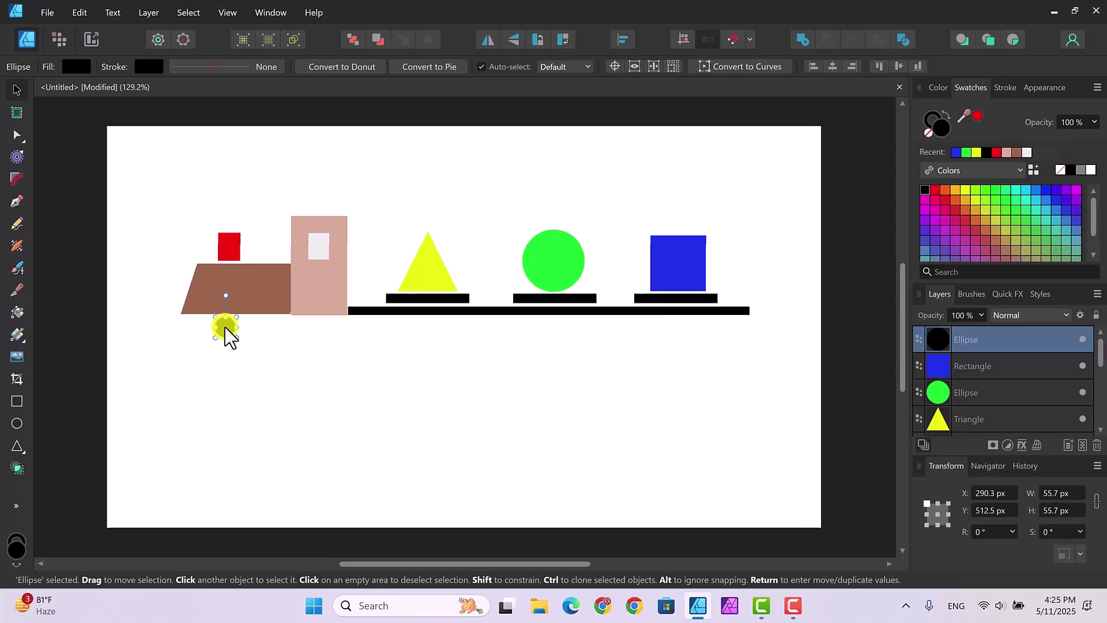
Step: Duplicate the black wheel at the same height once beneath the cab and twice beneath the yellow triangle's base
{"action": "left_click_drag", "start_coordinate": [225, 327], "coordinate": [317, 324]}
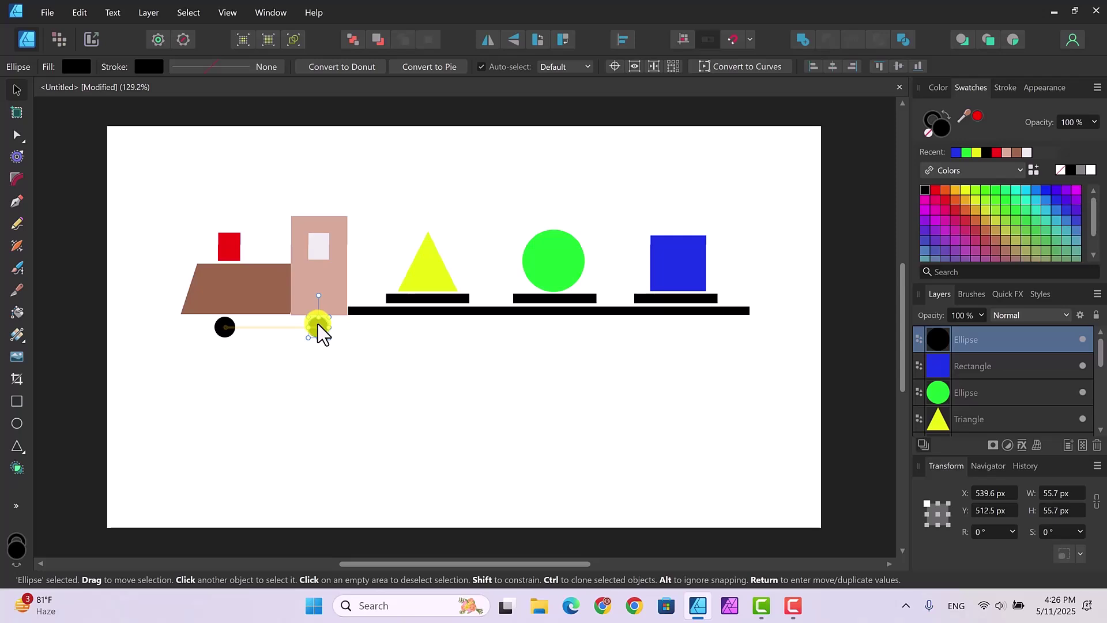
{"action": "left_click_drag", "start_coordinate": [317, 324], "coordinate": [318, 324]}
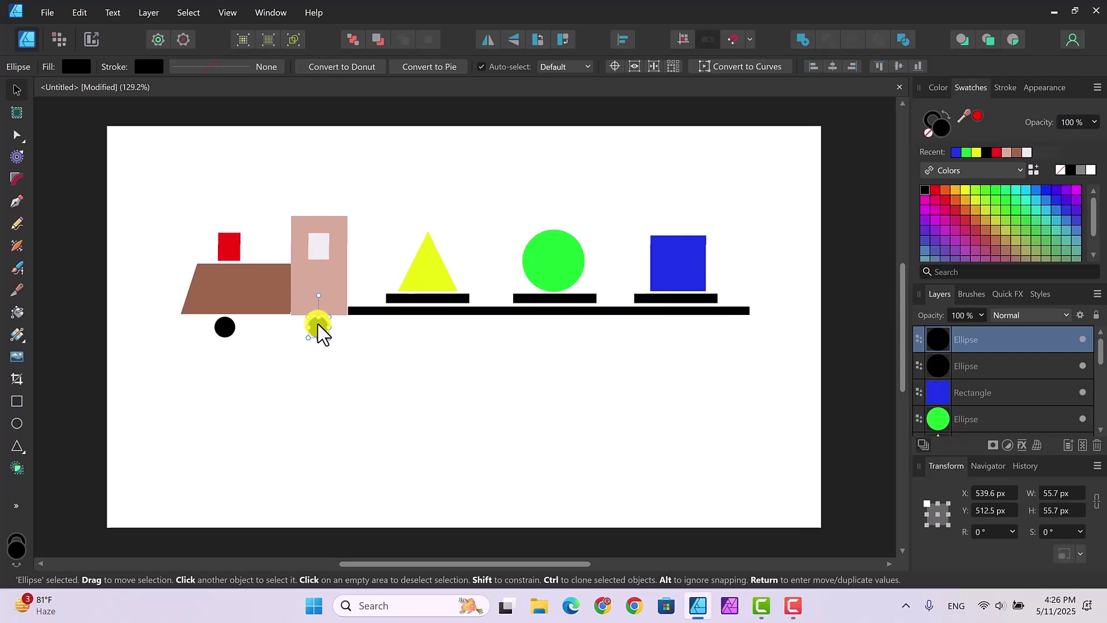
{"action": "mouse_move", "coordinate": [318, 325]}
{"action": "left_mouse_down"}
{"action": "mouse_move", "coordinate": [400, 329]}
{"action": "mouse_move", "coordinate": [410, 340]}
{"action": "left_mouse_up"}
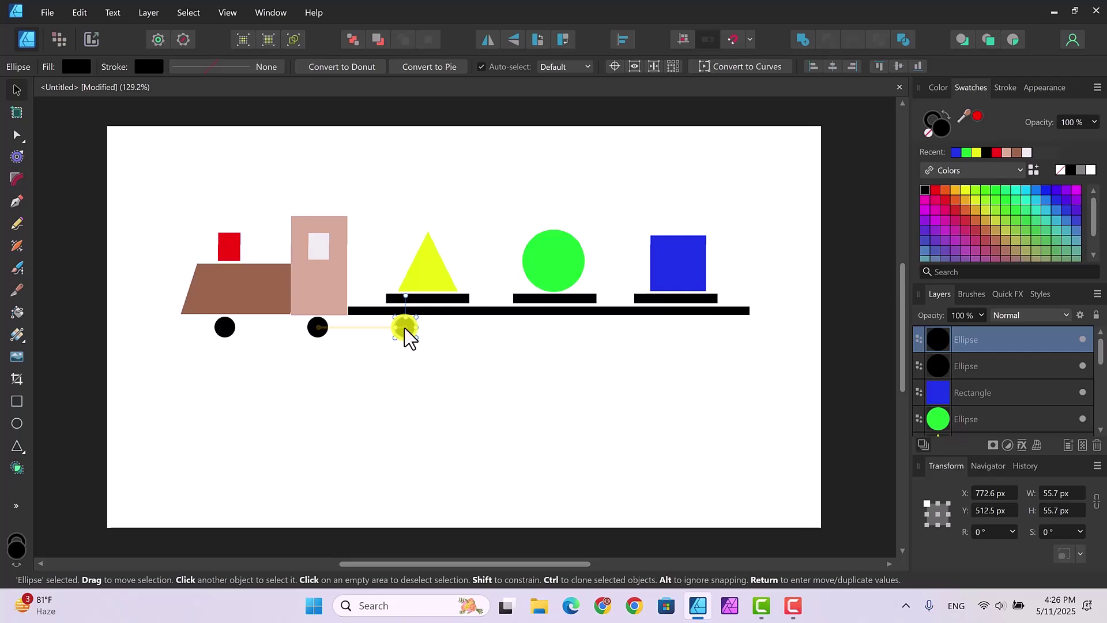
{"action": "left_click_drag", "start_coordinate": [405, 334], "coordinate": [406, 334]}
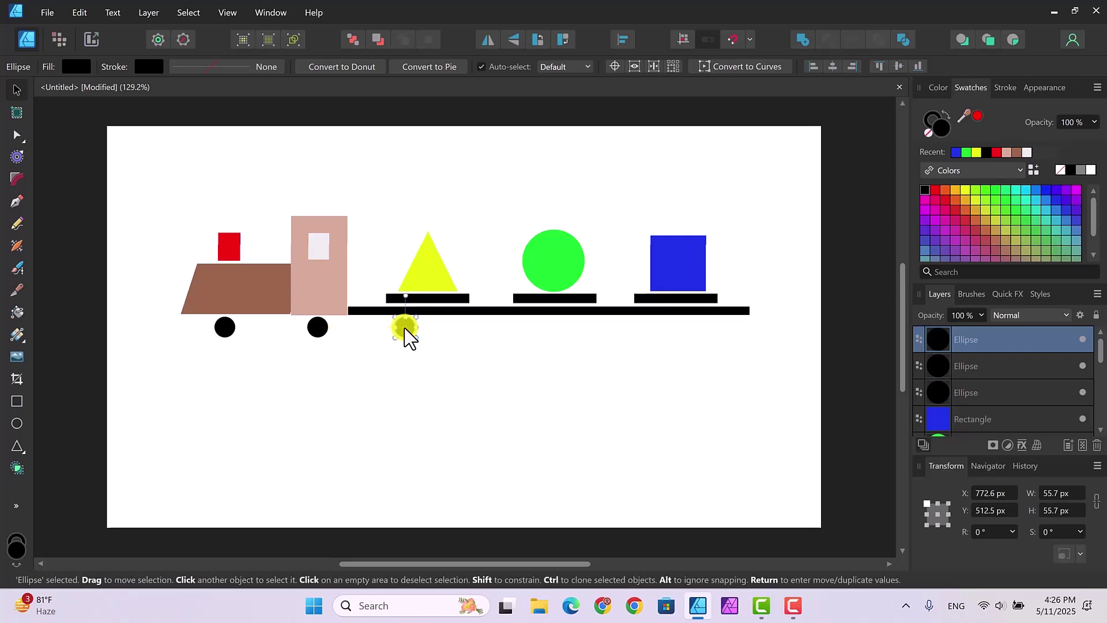
{"action": "left_click_drag", "start_coordinate": [405, 335], "coordinate": [448, 330]}
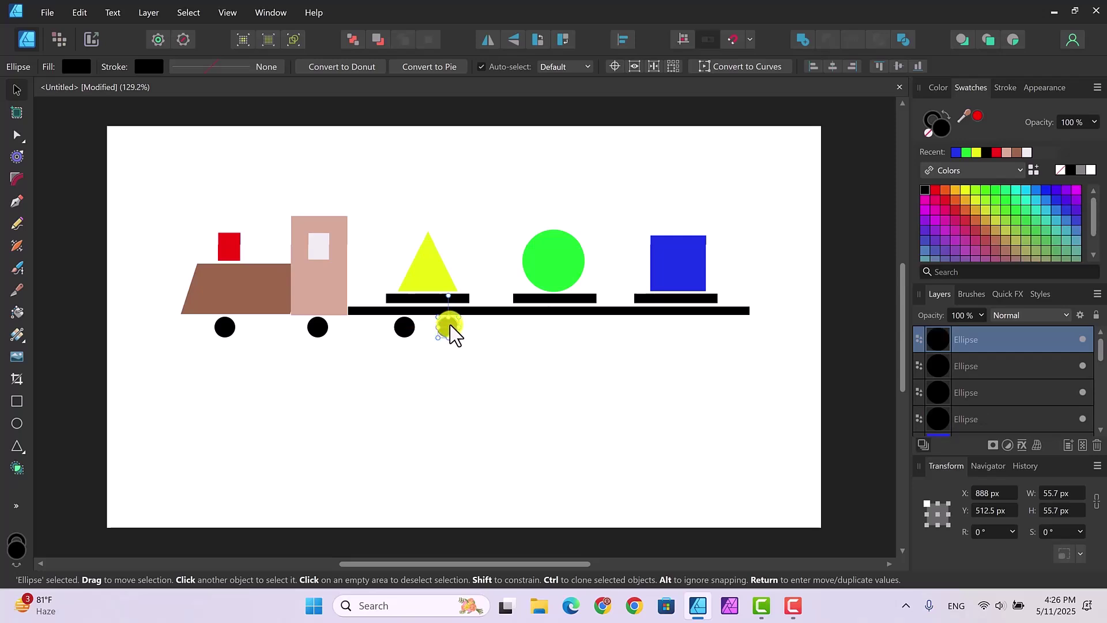
Step: Duplicate the wheel in pairs beneath the green circle's and blue square's bases, nudging the last pair's left wheel slightly outward
{"action": "left_click_drag", "start_coordinate": [459, 326], "coordinate": [538, 327]}
{"action": "left_click_drag", "start_coordinate": [537, 325], "coordinate": [583, 332]}
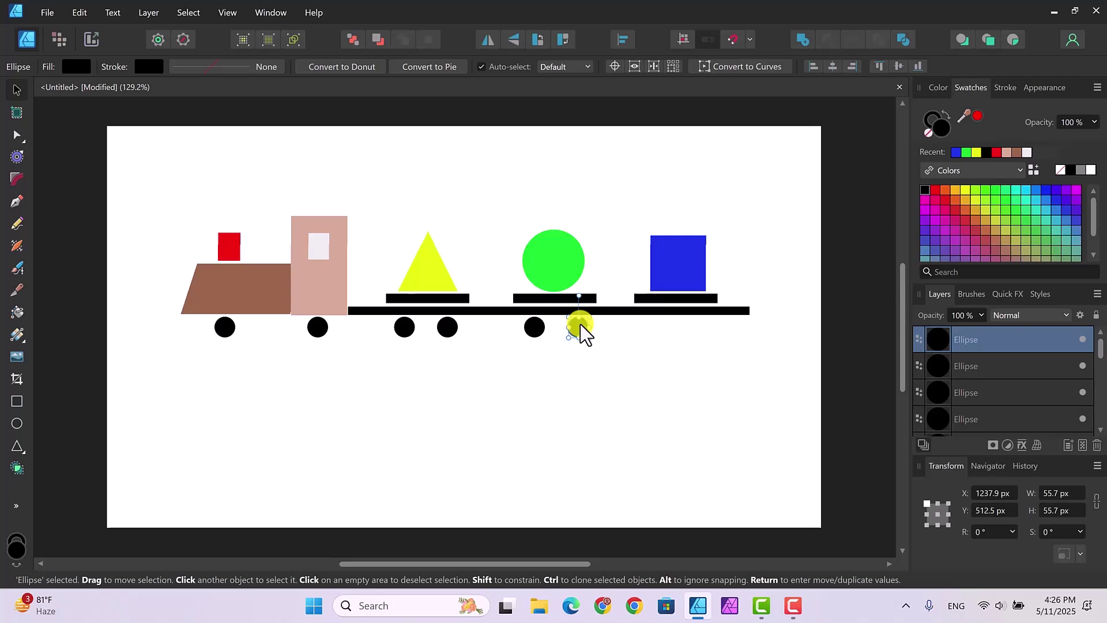
{"action": "mouse_move", "coordinate": [581, 326]}
{"action": "left_mouse_down", "text": "ctrl"}
{"action": "mouse_move", "coordinate": [672, 336]}
{"action": "mouse_move", "coordinate": [667, 324]}
{"action": "left_mouse_up", "text": "ctrl"}
{"action": "left_click_drag", "start_coordinate": [667, 323], "coordinate": [701, 320]}
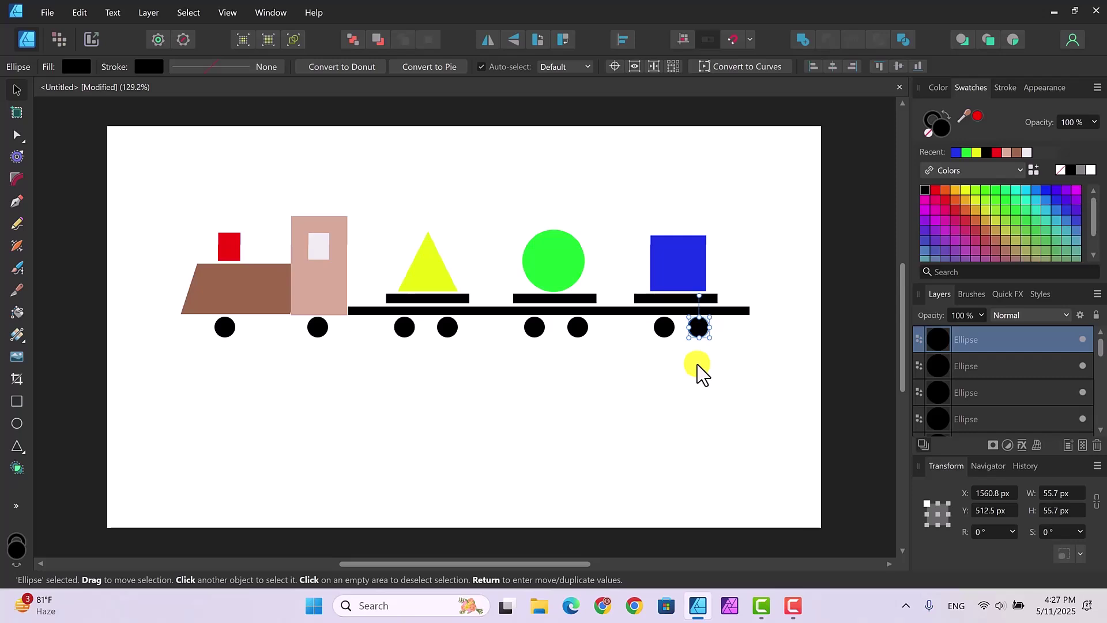
{"action": "left_click", "coordinate": [683, 358]}
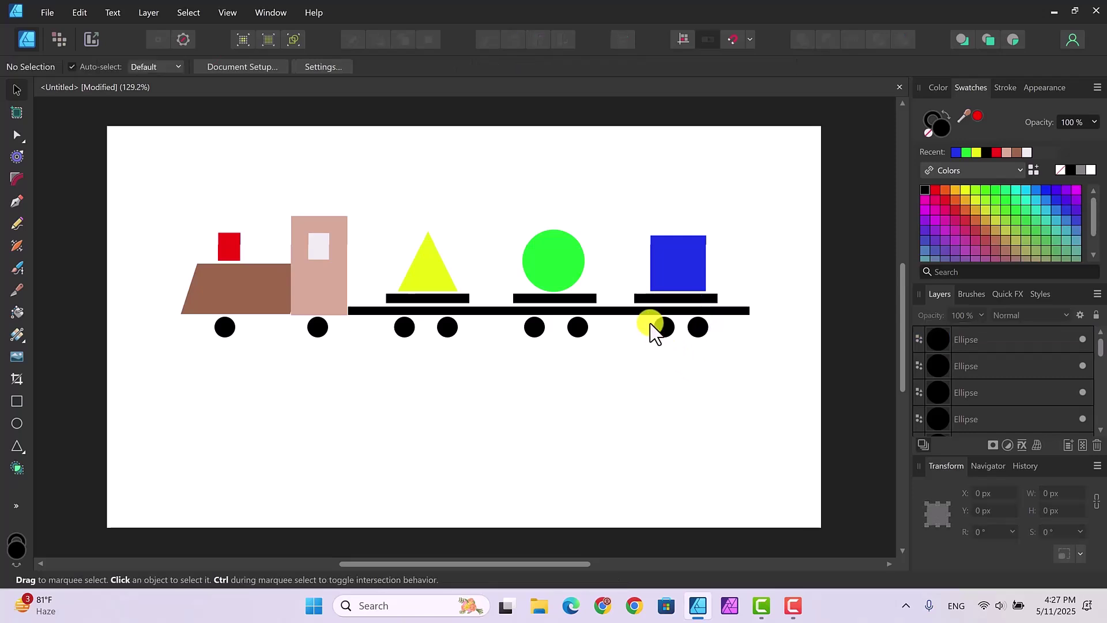
{"action": "left_click_drag", "start_coordinate": [667, 327], "coordinate": [662, 330]}
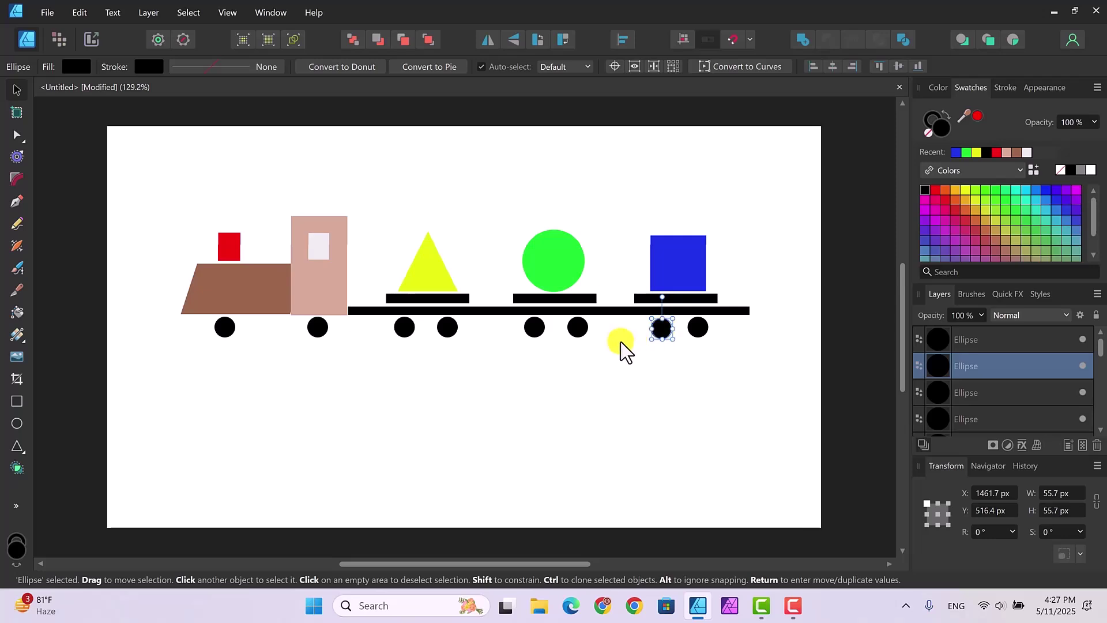
{"action": "left_click", "coordinate": [599, 347]}
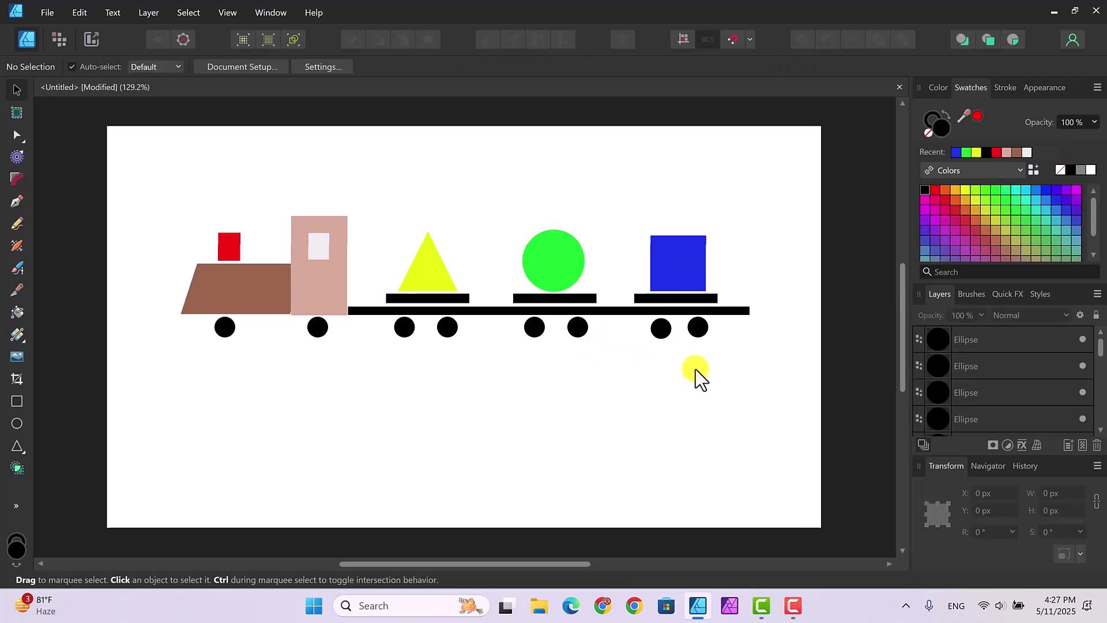
Step: Nudge the outermost wheel beneath the blue square's base slightly downward to line up with its neighbour
{"action": "left_click", "coordinate": [698, 329]}
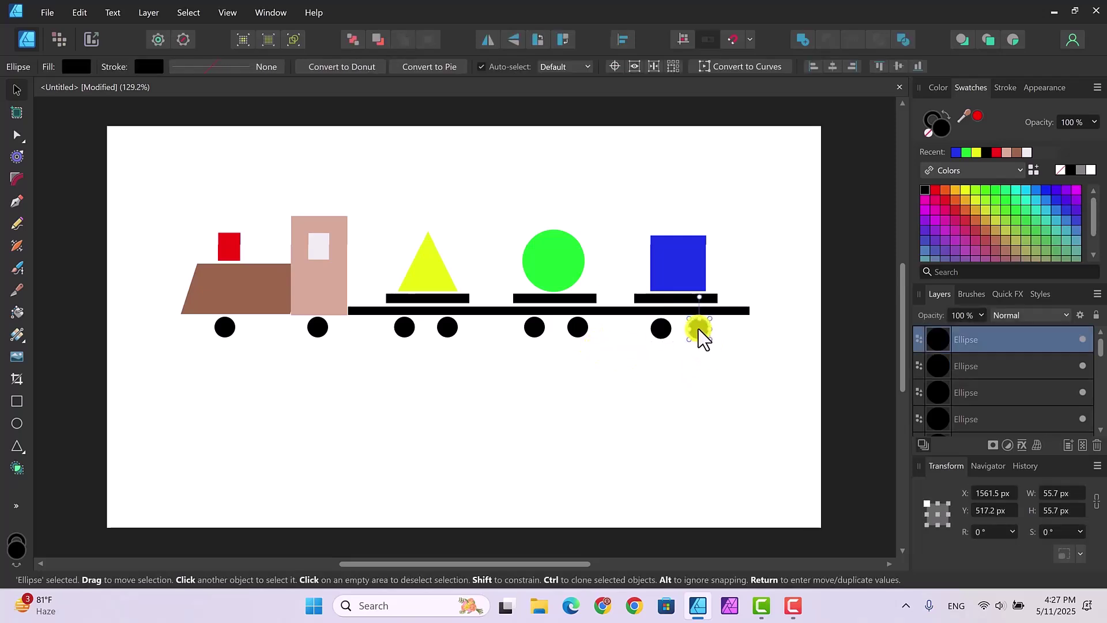
{"action": "left_click", "coordinate": [725, 360]}
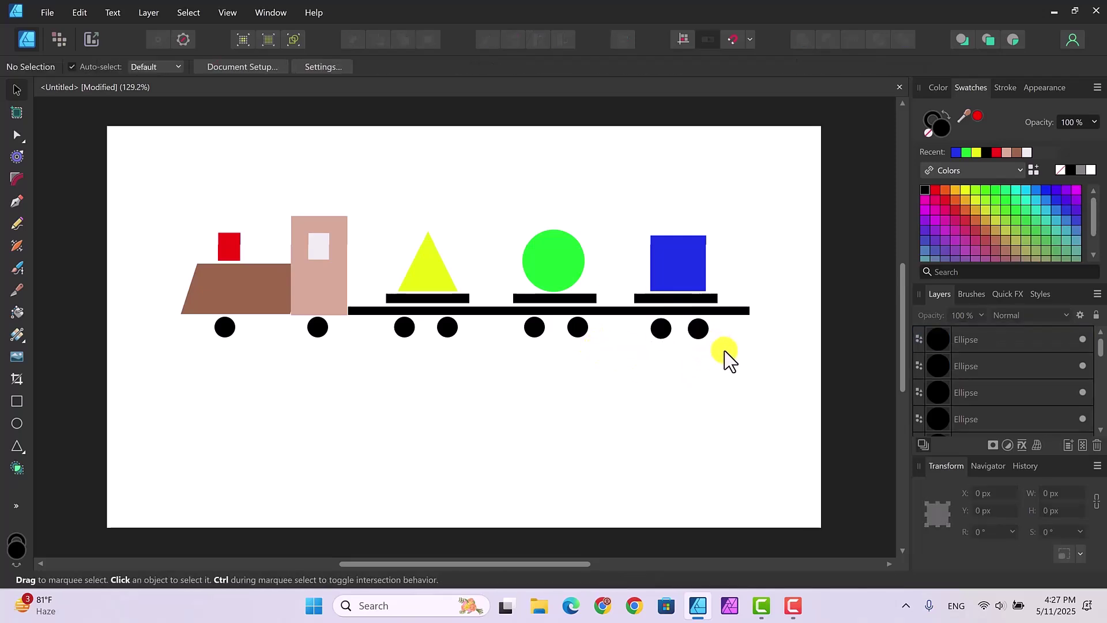
Step: Examine the position and size values of the inner wheel beneath the blue square's base using different transform anchor points
{"action": "left_click", "coordinate": [663, 329]}
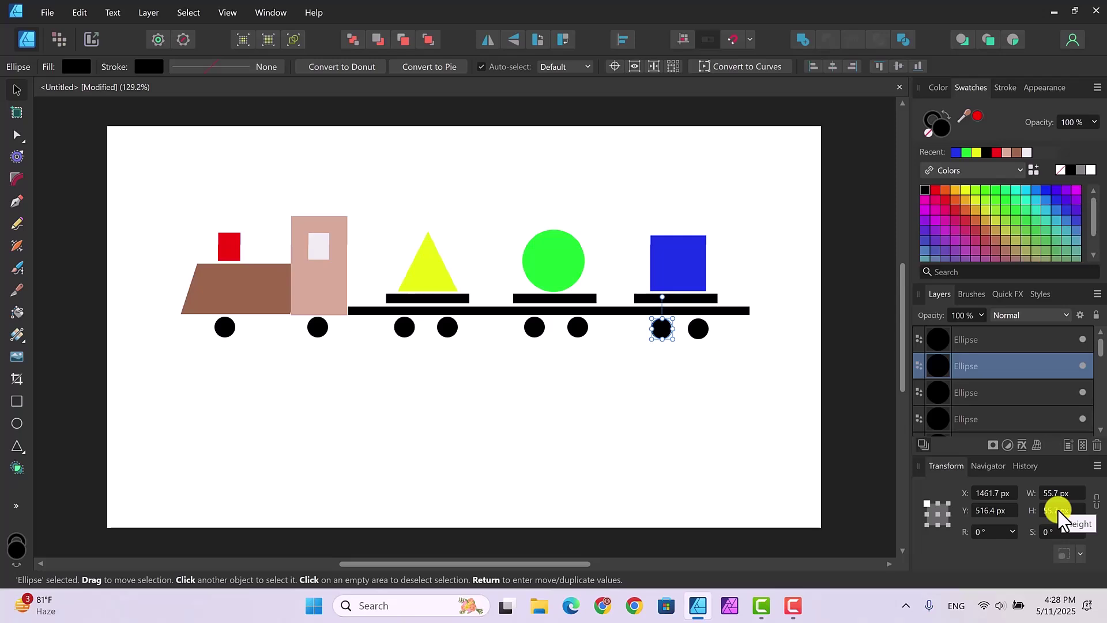
{"action": "left_click", "coordinate": [938, 513]}
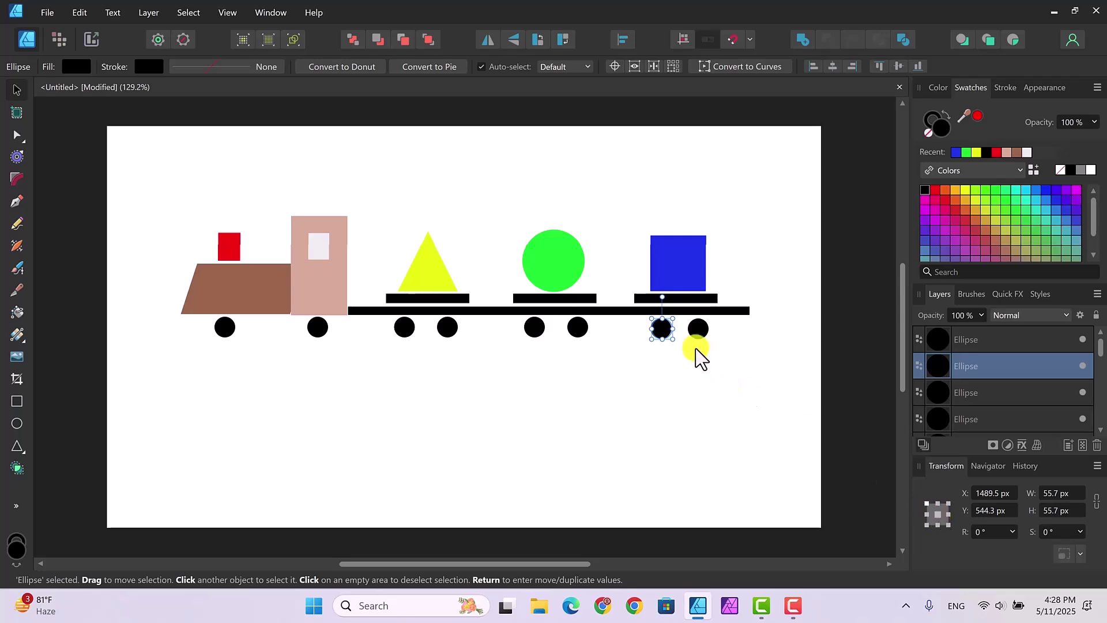
{"action": "left_click", "coordinate": [938, 501]}
{"action": "left_click", "coordinate": [313, 397]}
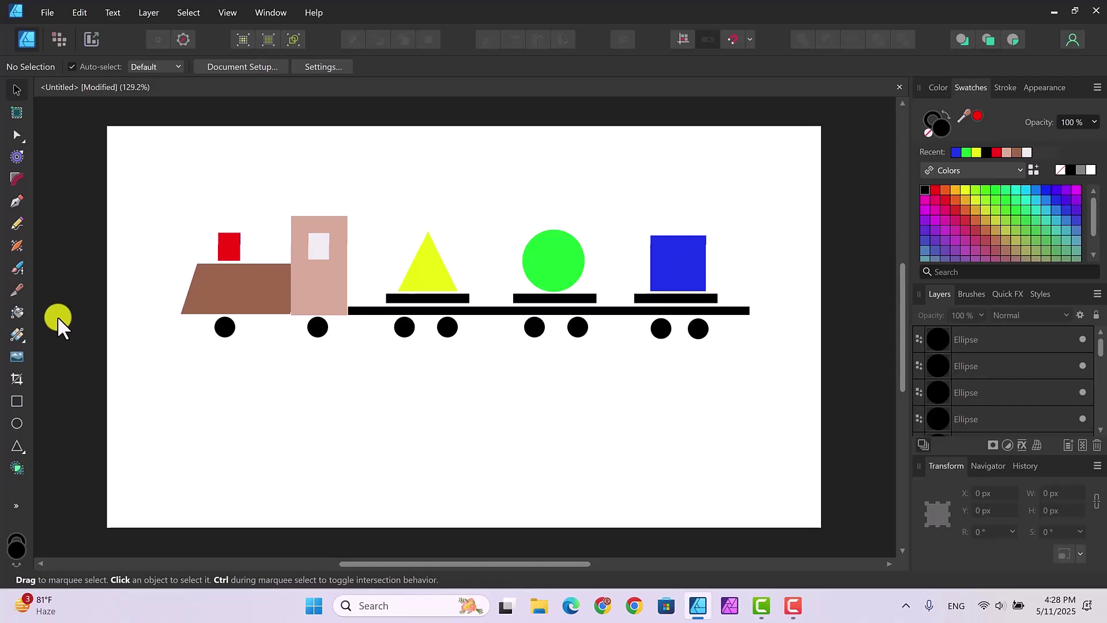
Step: Paint a curly black smoke trail about 95 × 217 px rising from the red chimney and set its stroke width to 4 pt
{"action": "left_click", "coordinate": [18, 266]}
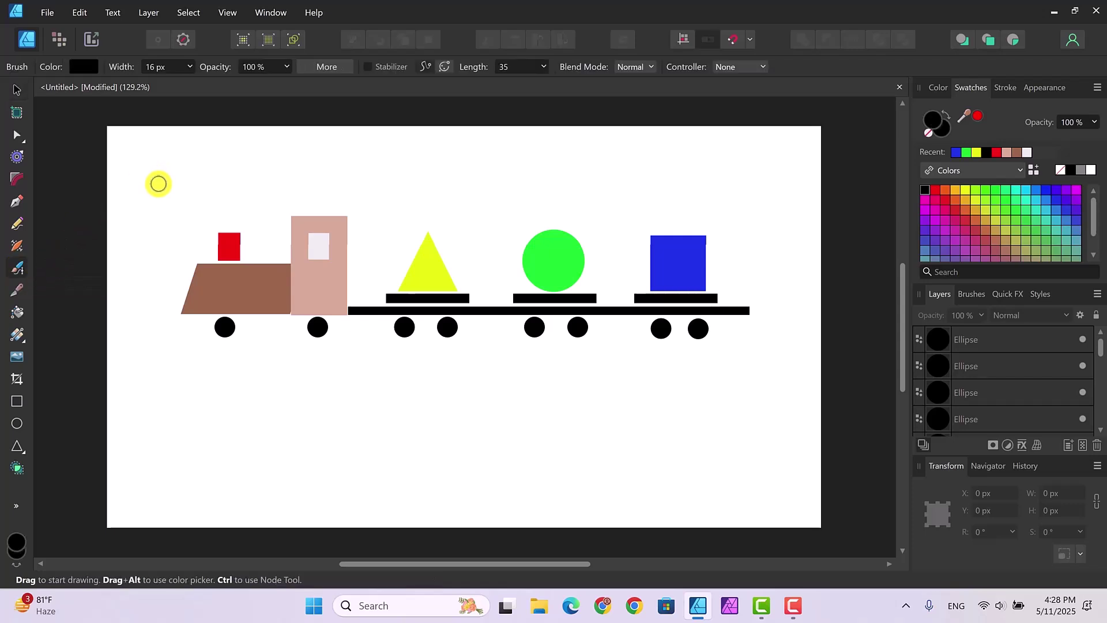
{"action": "mouse_move", "coordinate": [228, 224]}
{"action": "left_mouse_down"}
{"action": "mouse_move", "coordinate": [224, 211]}
{"action": "mouse_move", "coordinate": [239, 198]}
{"action": "mouse_move", "coordinate": [230, 205]}
{"action": "mouse_move", "coordinate": [224, 186]}
{"action": "mouse_move", "coordinate": [242, 173]}
{"action": "mouse_move", "coordinate": [220, 164]}
{"action": "mouse_move", "coordinate": [235, 173]}
{"action": "mouse_move", "coordinate": [253, 155]}
{"action": "mouse_move", "coordinate": [229, 143]}
{"action": "left_mouse_up"}
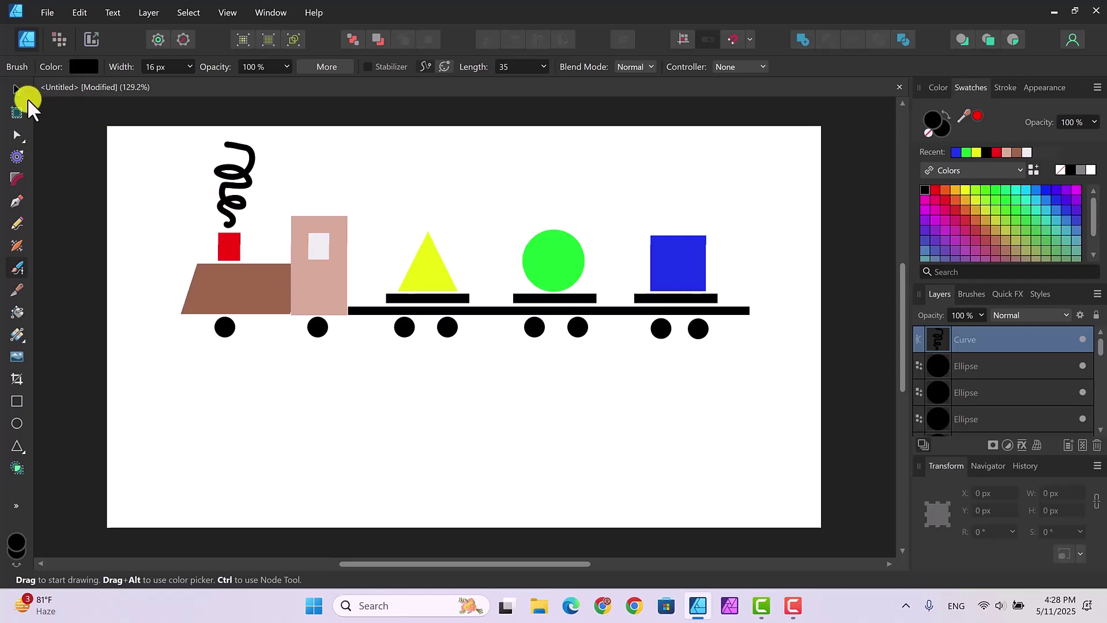
{"action": "left_click", "coordinate": [14, 91]}
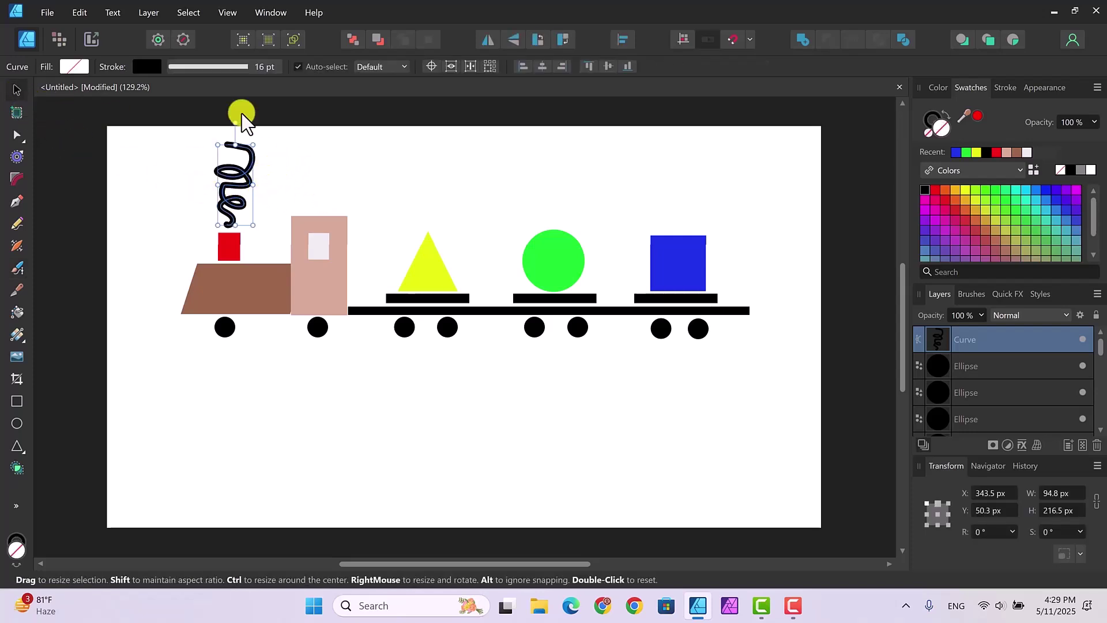
{"action": "left_click", "coordinate": [206, 63]}
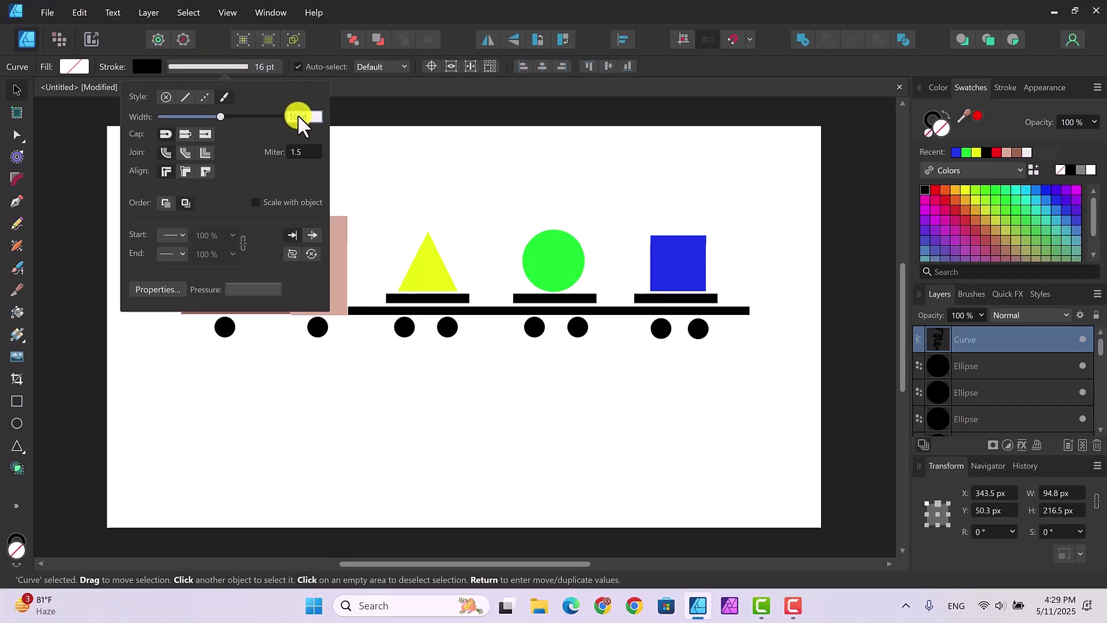
{"action": "type", "text": "4"}
{"action": "key", "text": "Return"}
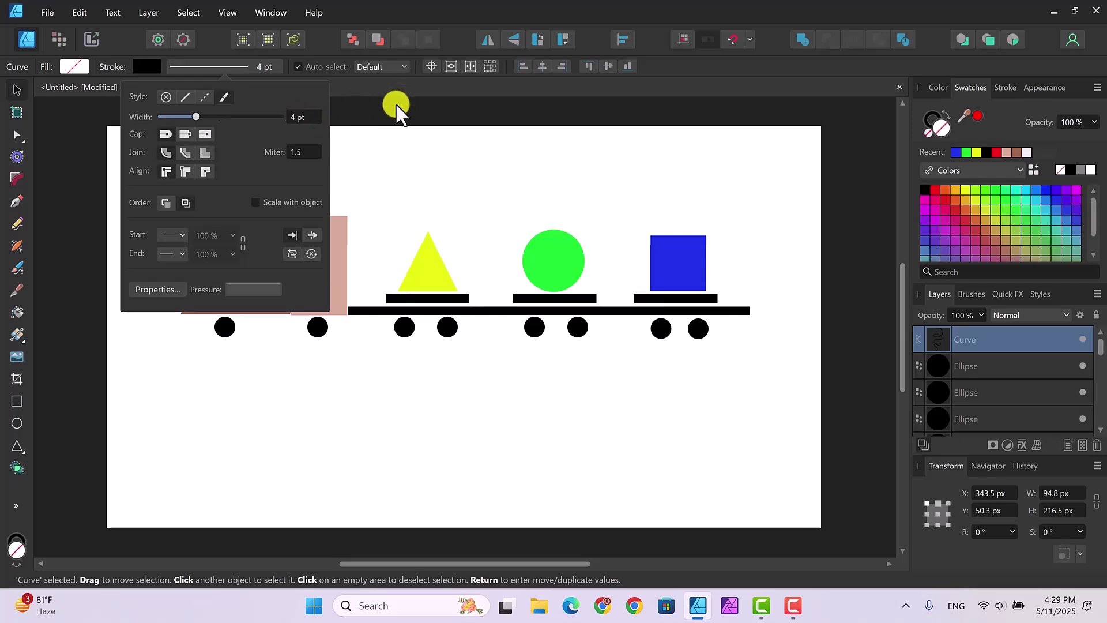
{"action": "left_click", "coordinate": [396, 110]}
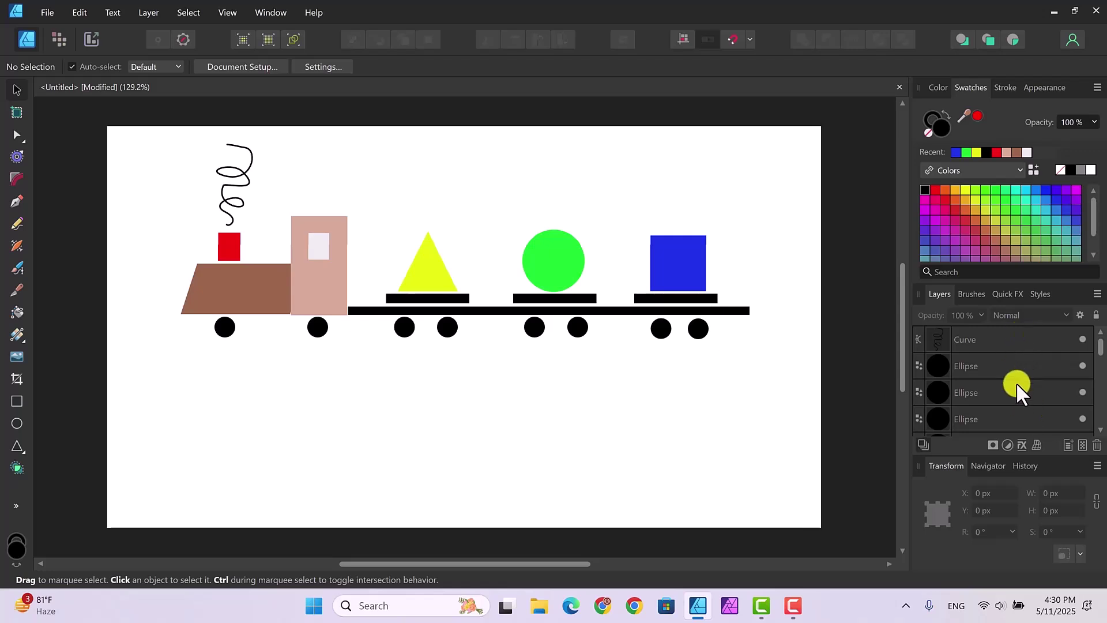
Step: Group all the objects of the drawing and name the group "train"
{"action": "left_click", "coordinate": [185, 11]}
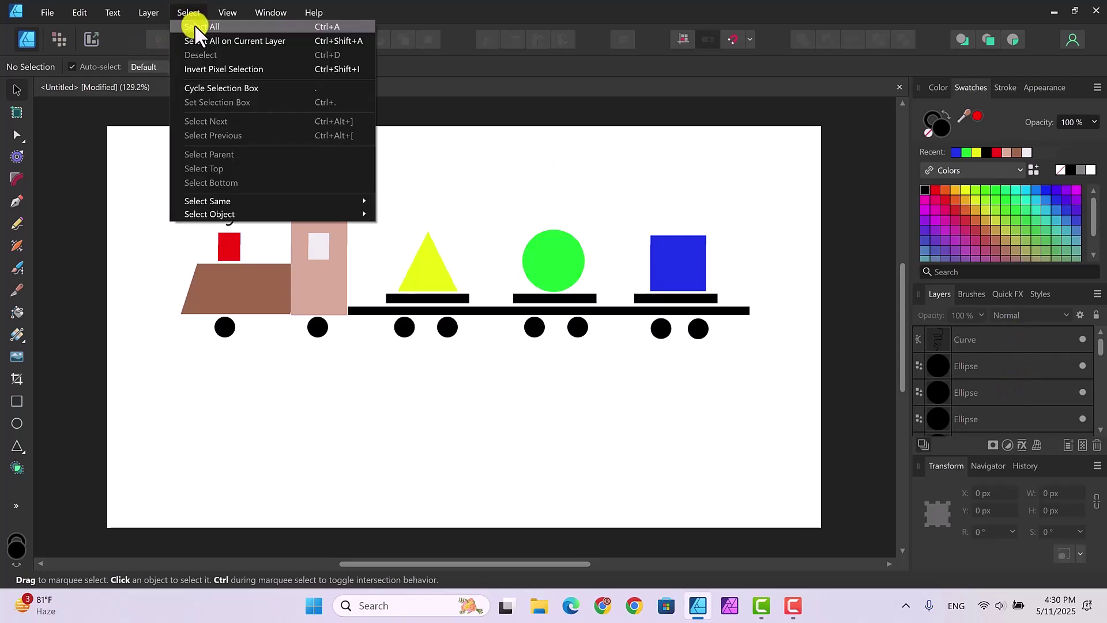
{"action": "left_click", "coordinate": [196, 27]}
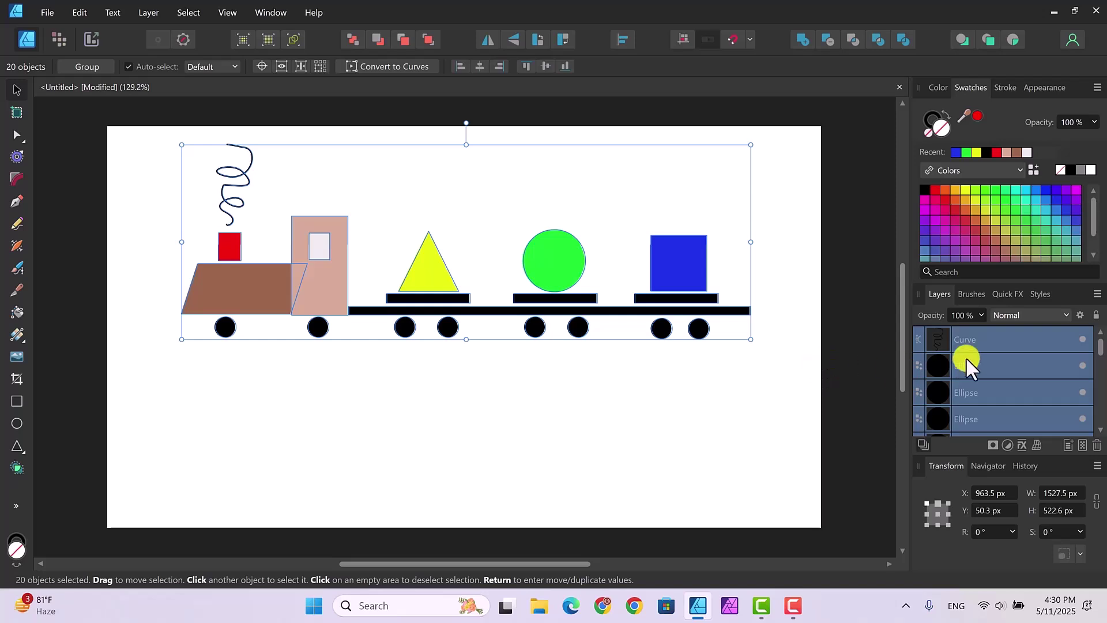
{"action": "right_click", "coordinate": [999, 331]}
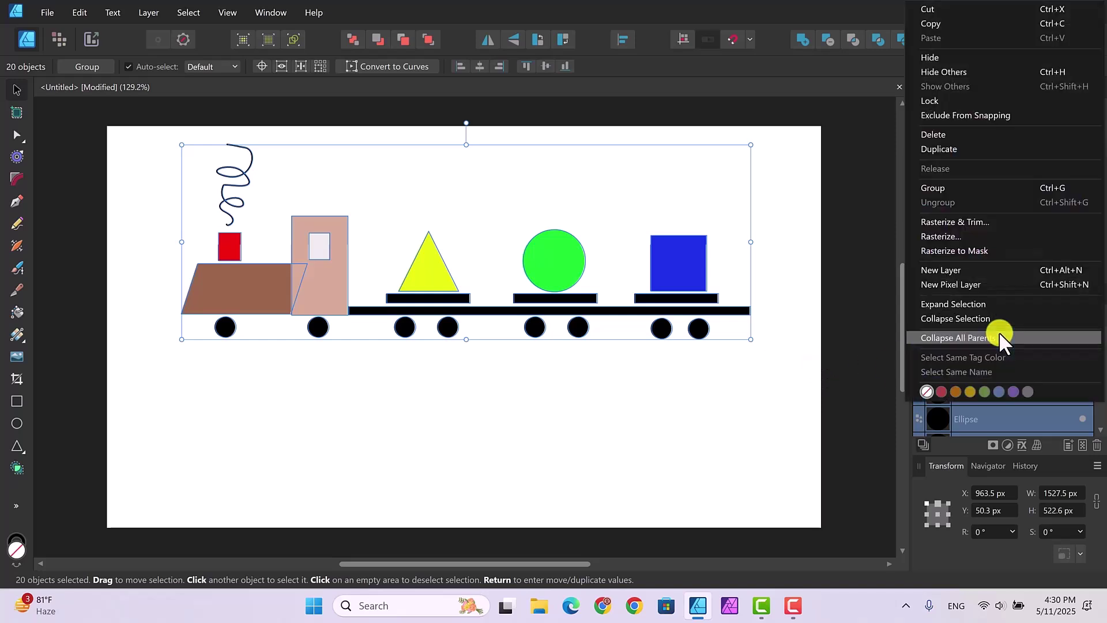
{"action": "left_click", "coordinate": [936, 185]}
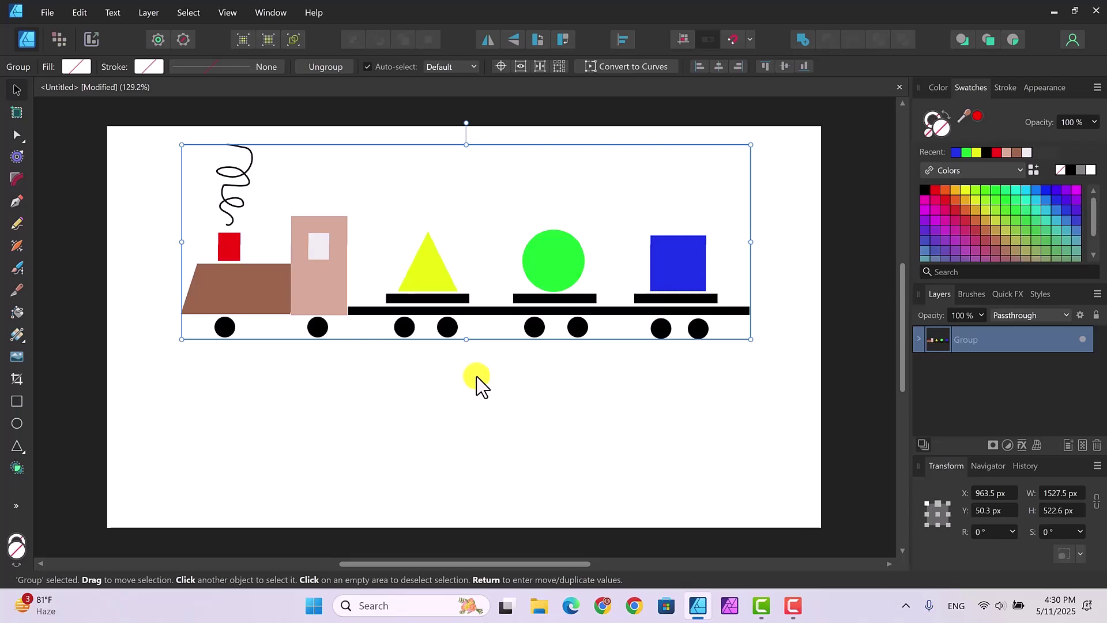
{"action": "double_click", "coordinate": [972, 341]}
{"action": "type", "text": "train"}
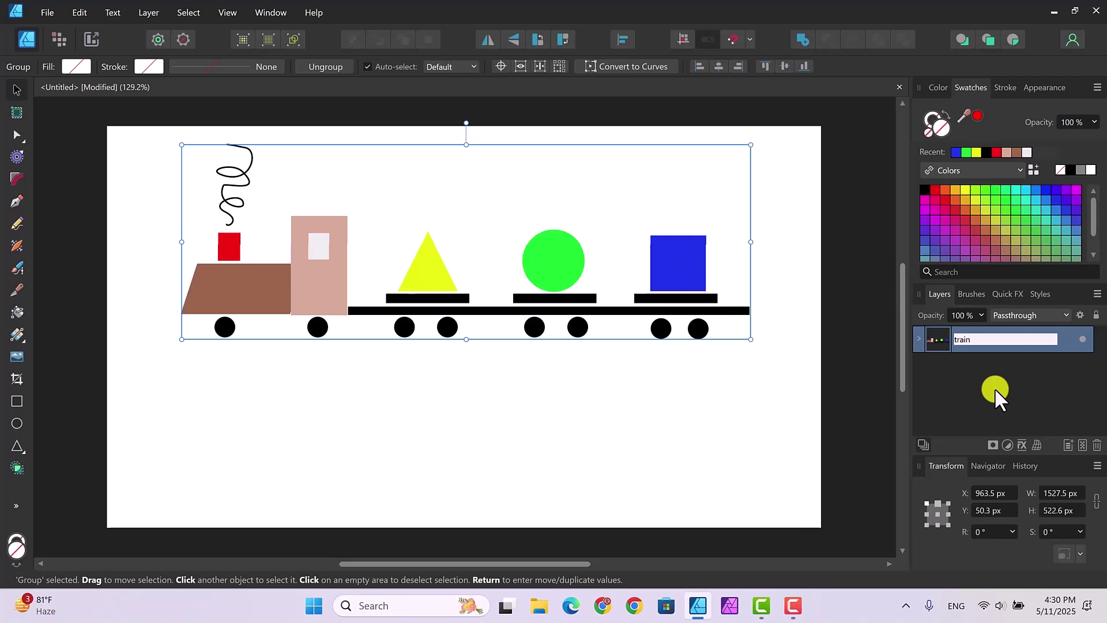
{"action": "key", "text": "Return"}
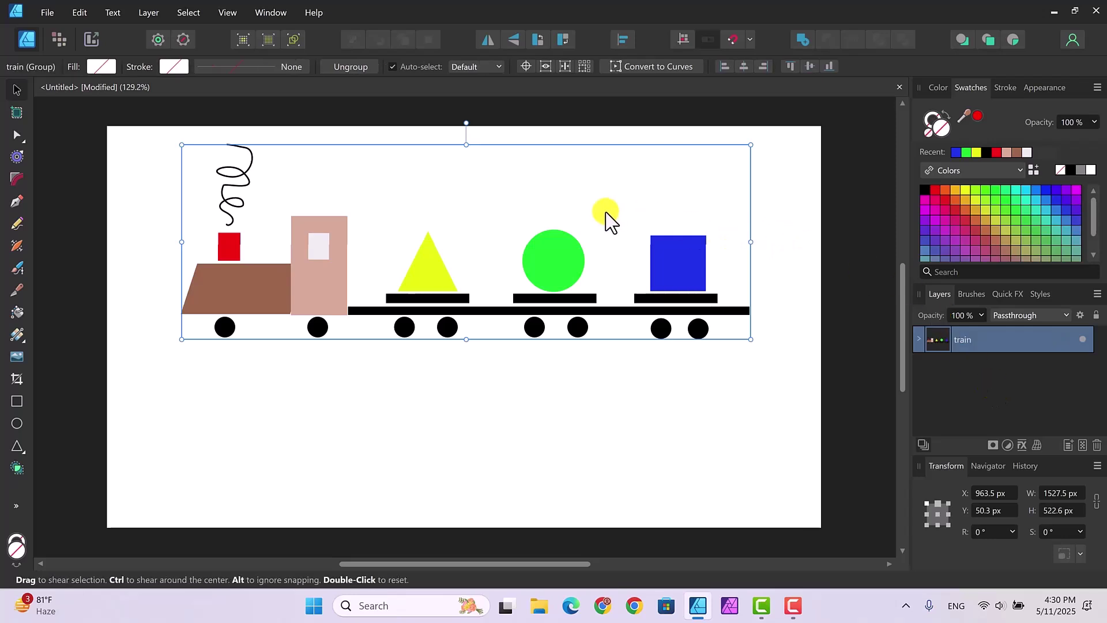
Step: Scale the train group proportionally to about 1367 × 468 px near the middle of the page and shear it about 0.8°
{"action": "left_click_drag", "start_coordinate": [496, 193], "coordinate": [493, 247]}
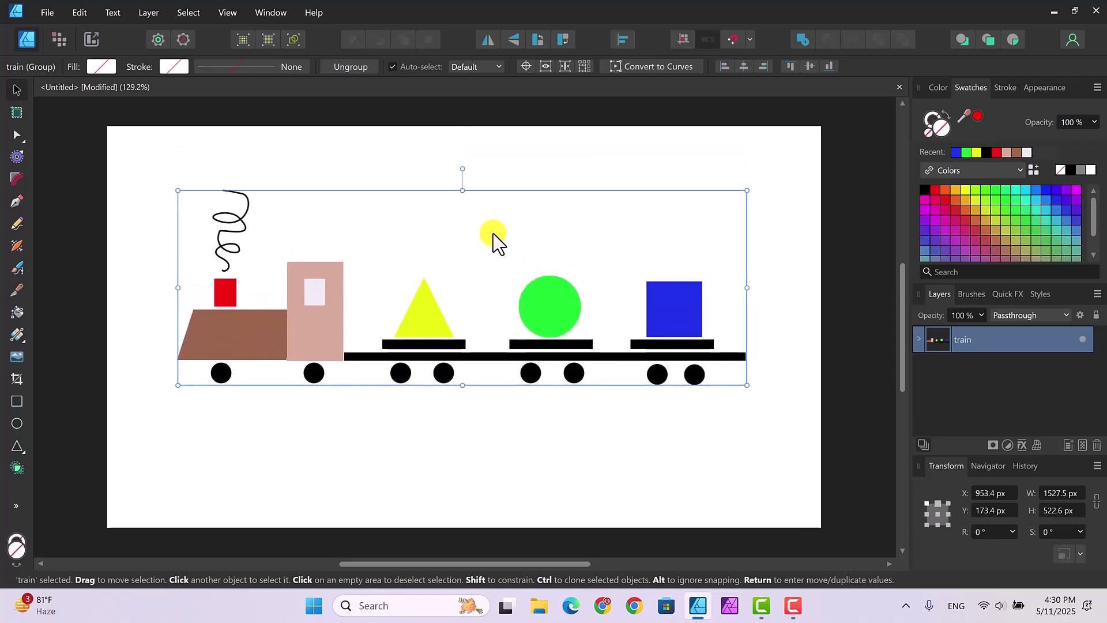
{"action": "left_click_drag", "start_coordinate": [747, 191], "coordinate": [689, 217]}
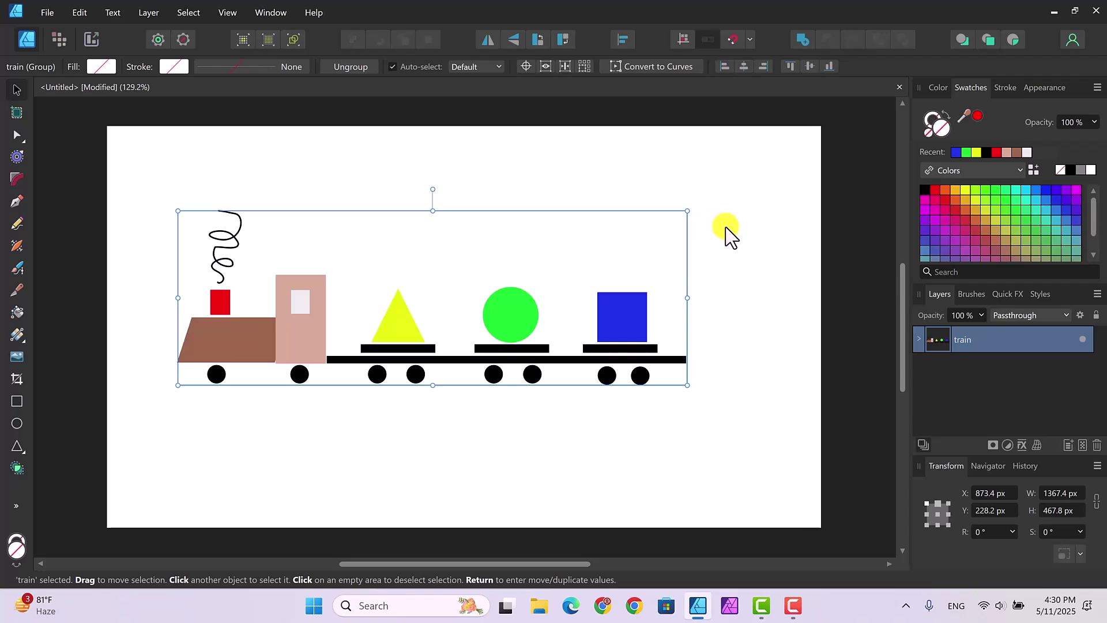
{"action": "mouse_move", "coordinate": [475, 233]}
{"action": "left_mouse_down"}
{"action": "mouse_move", "coordinate": [509, 240]}
{"action": "mouse_move", "coordinate": [495, 239]}
{"action": "left_mouse_up"}
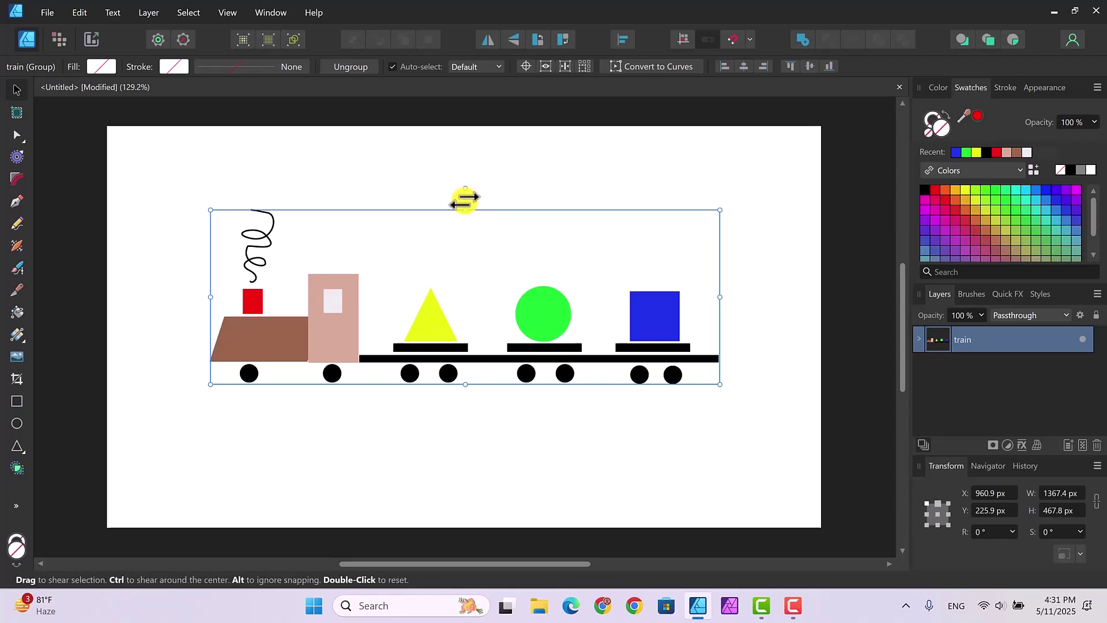
{"action": "mouse_move", "coordinate": [463, 199]}
{"action": "left_mouse_down"}
{"action": "mouse_move", "coordinate": [419, 206]}
{"action": "mouse_move", "coordinate": [450, 192]}
{"action": "mouse_move", "coordinate": [461, 213]}
{"action": "left_mouse_up"}
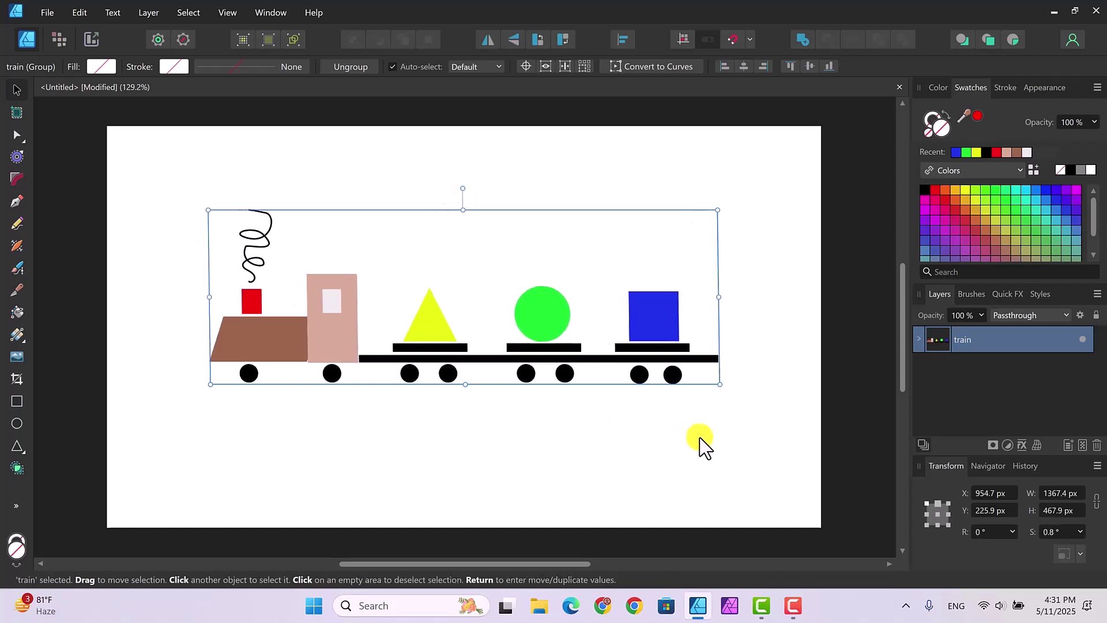